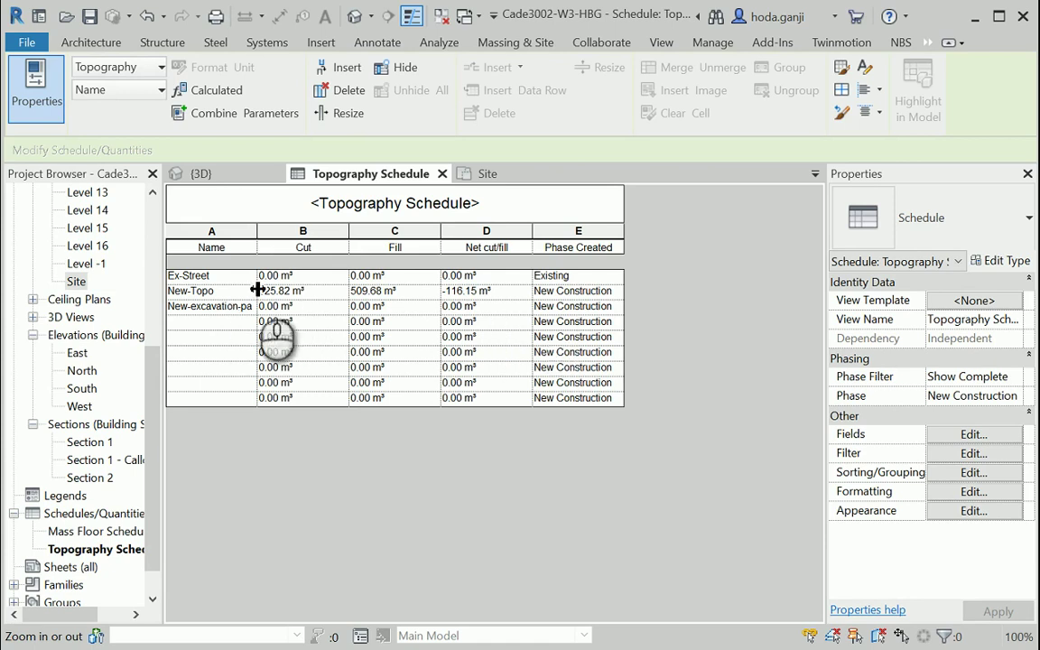
In the 3D view, draw a straight Generic - 300mm wall about 12 m long behind the pool's arches.
{"action": "left_click", "coordinate": [233, 173]}
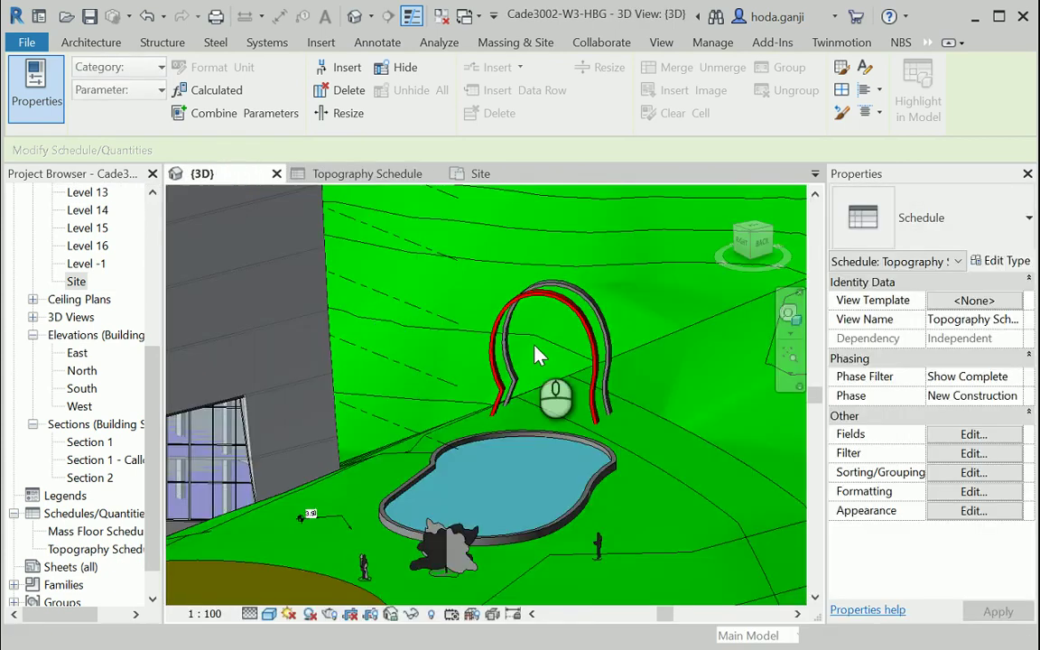
{"action": "scroll", "coordinate": [674, 429], "scroll_direction": "up", "scroll_amount": 2}
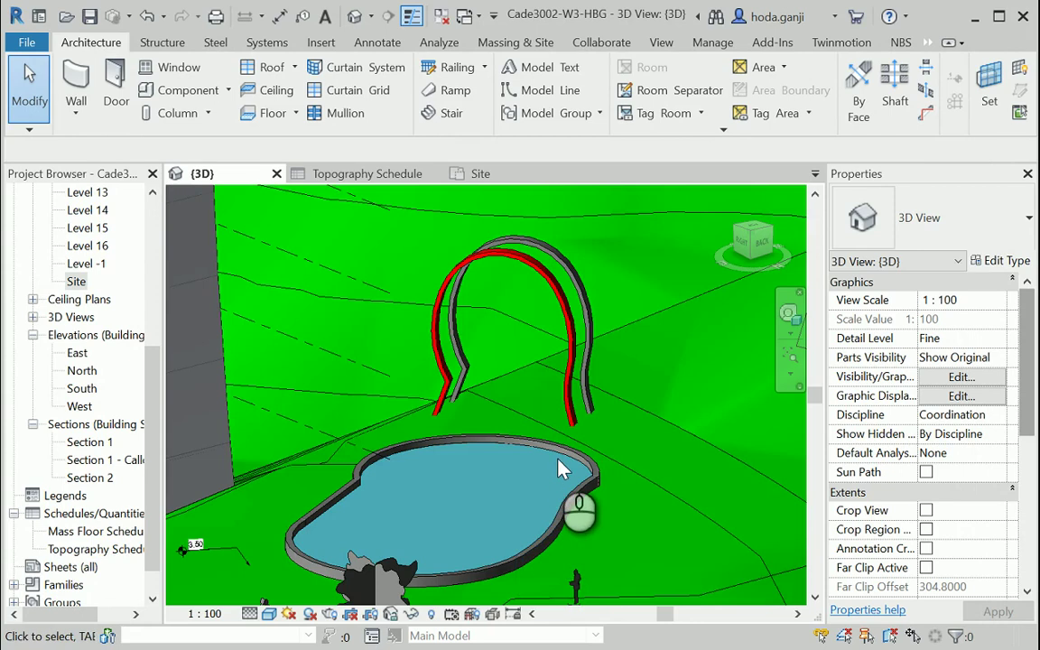
{"action": "scroll", "coordinate": [565, 450], "scroll_direction": "down", "scroll_amount": 2}
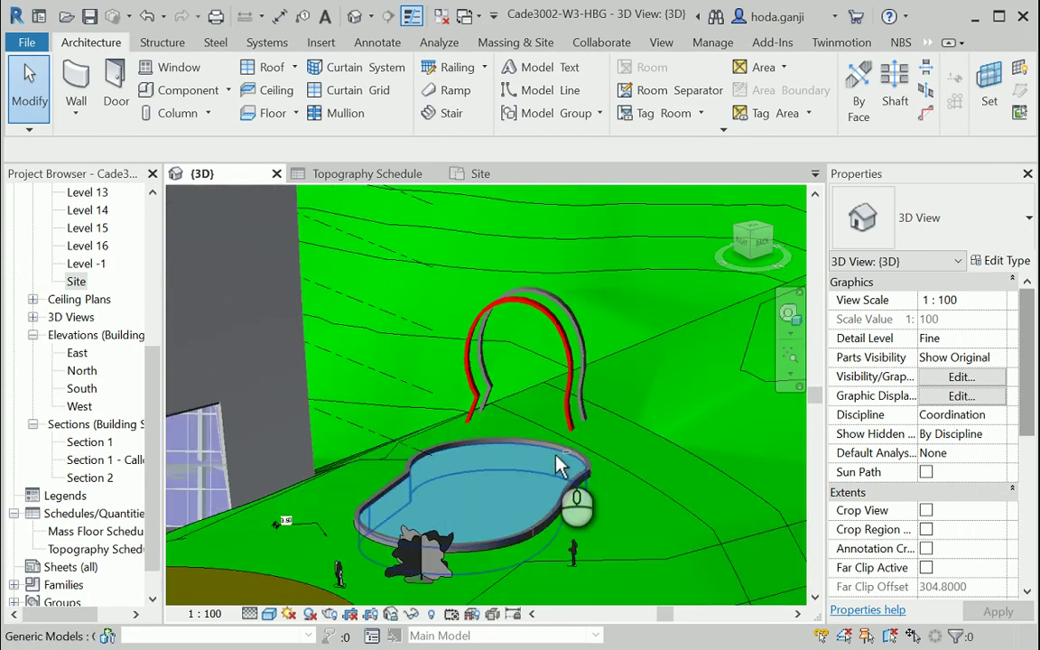
{"action": "mouse_move", "coordinate": [560, 458]}
{"action": "middle_mouse_down", "text": "shift"}
{"action": "mouse_move", "coordinate": [597, 494]}
{"action": "mouse_move", "coordinate": [570, 457]}
{"action": "middle_mouse_up", "text": "shift"}
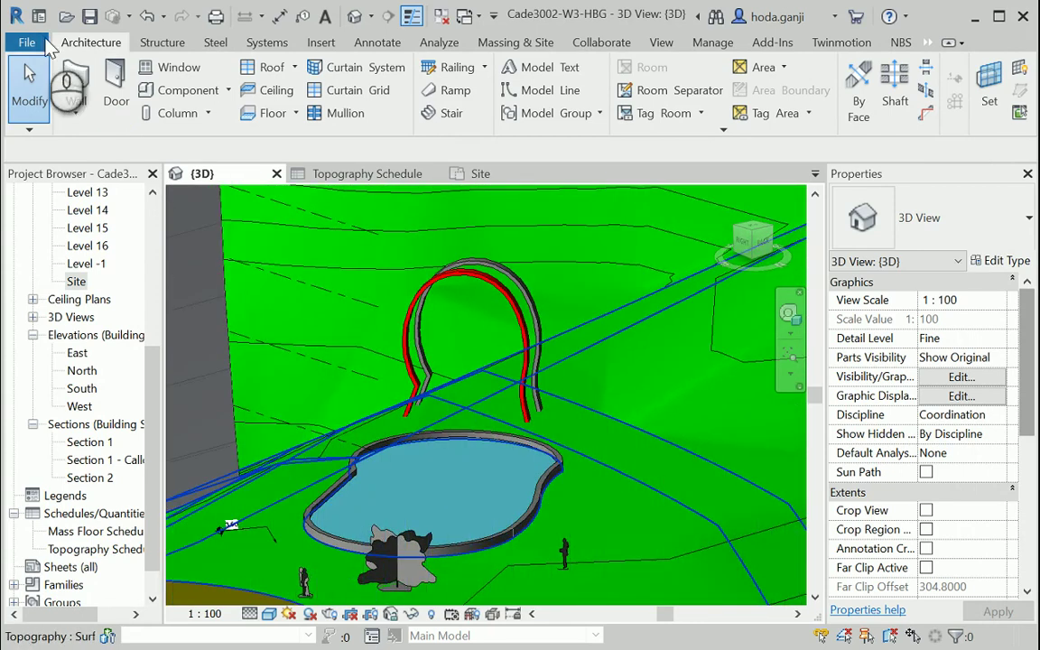
{"action": "left_click", "coordinate": [77, 110]}
{"action": "left_click", "coordinate": [93, 143]}
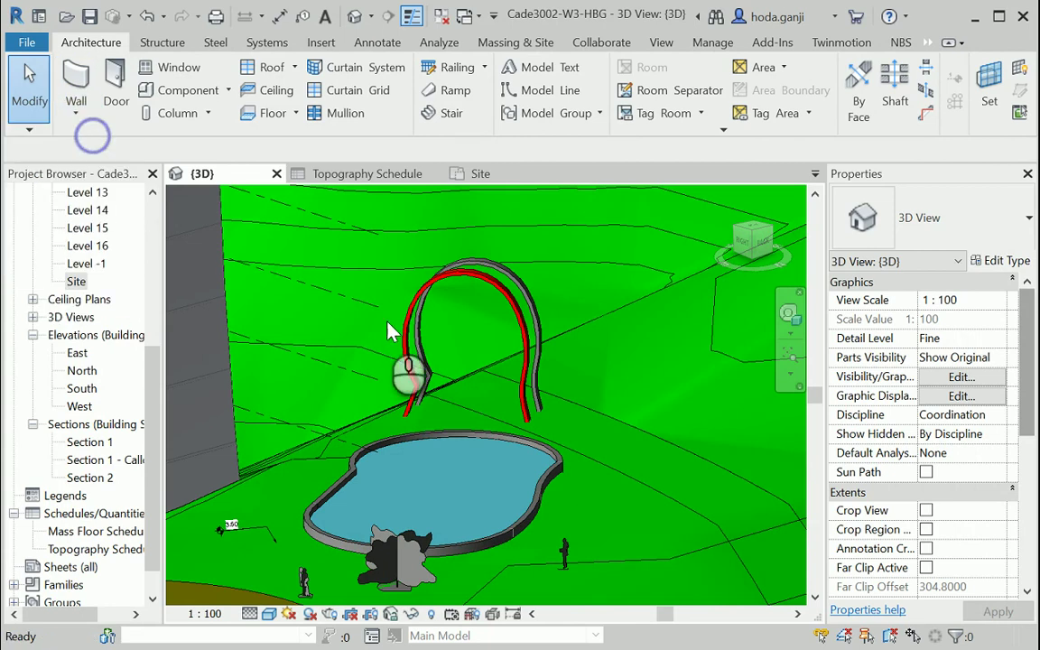
{"action": "scroll", "coordinate": [398, 398], "scroll_direction": "up", "scroll_amount": 2}
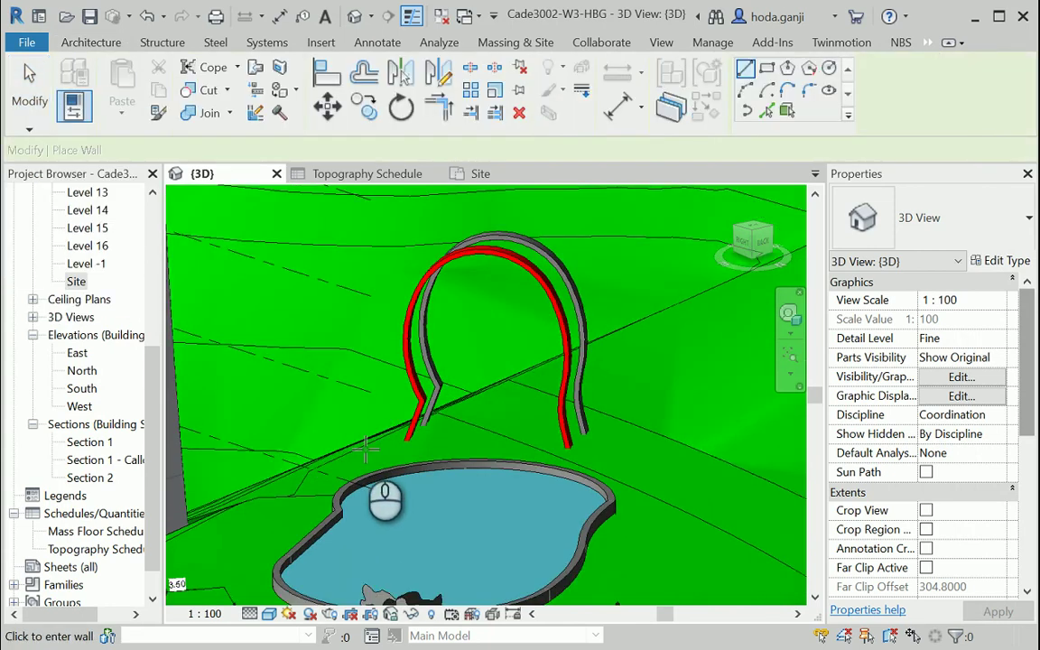
{"action": "left_click", "coordinate": [366, 442]}
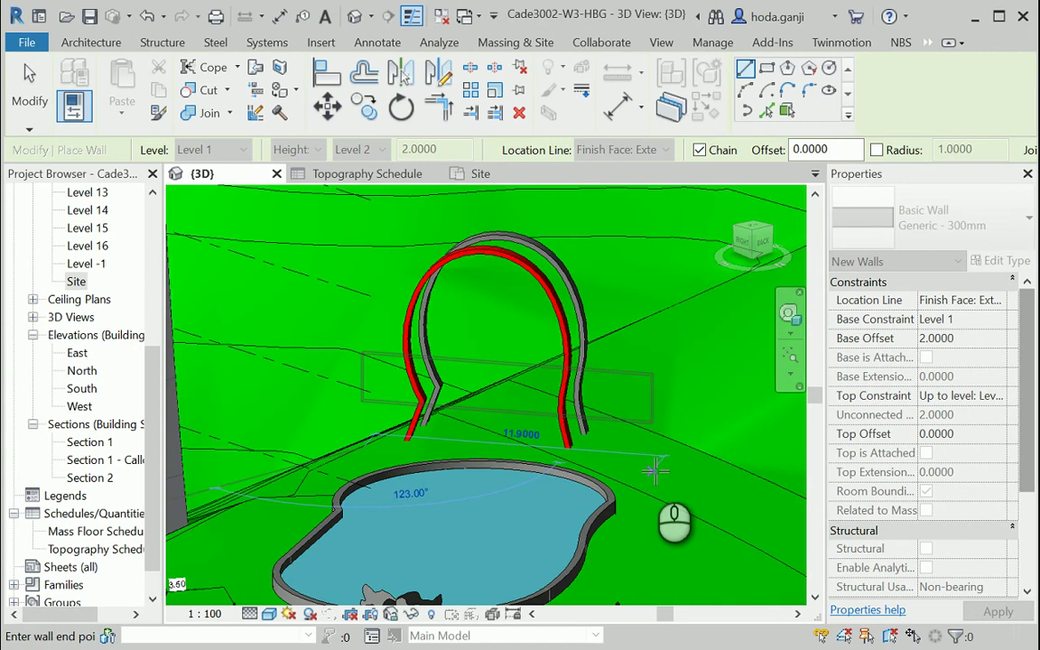
{"action": "left_click", "coordinate": [671, 467]}
{"action": "key", "text": "Escape"}
{"action": "key", "text": "Escape"}
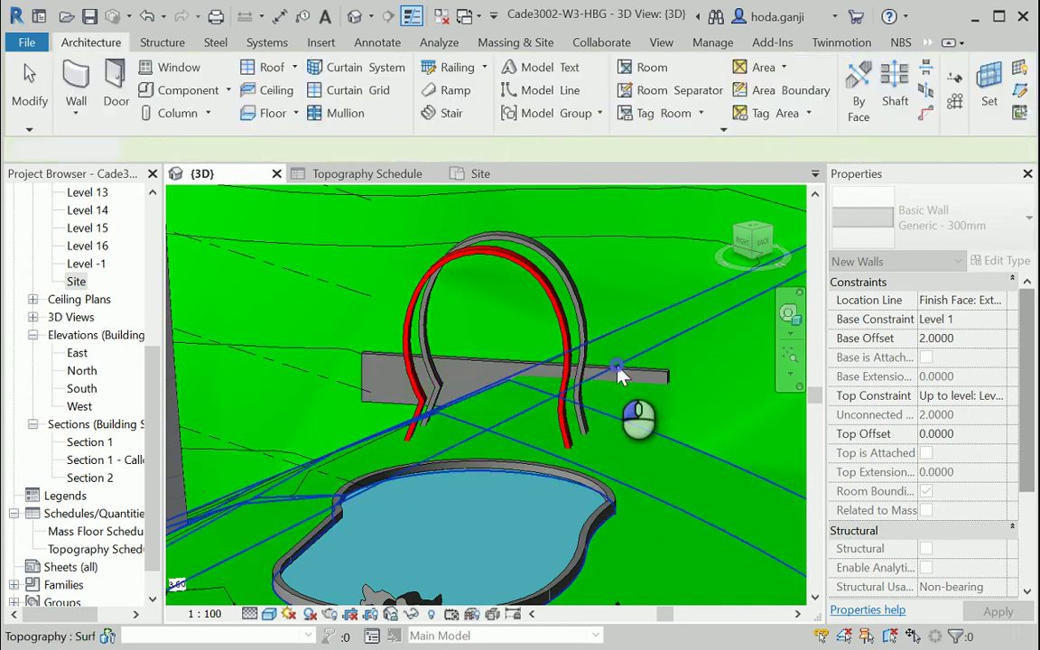
Stretch the new wall's top upward above the arches to a height of about 10.9 m.
{"action": "left_click", "coordinate": [511, 365]}
{"action": "scroll", "coordinate": [497, 384], "scroll_direction": "down", "scroll_amount": 2}
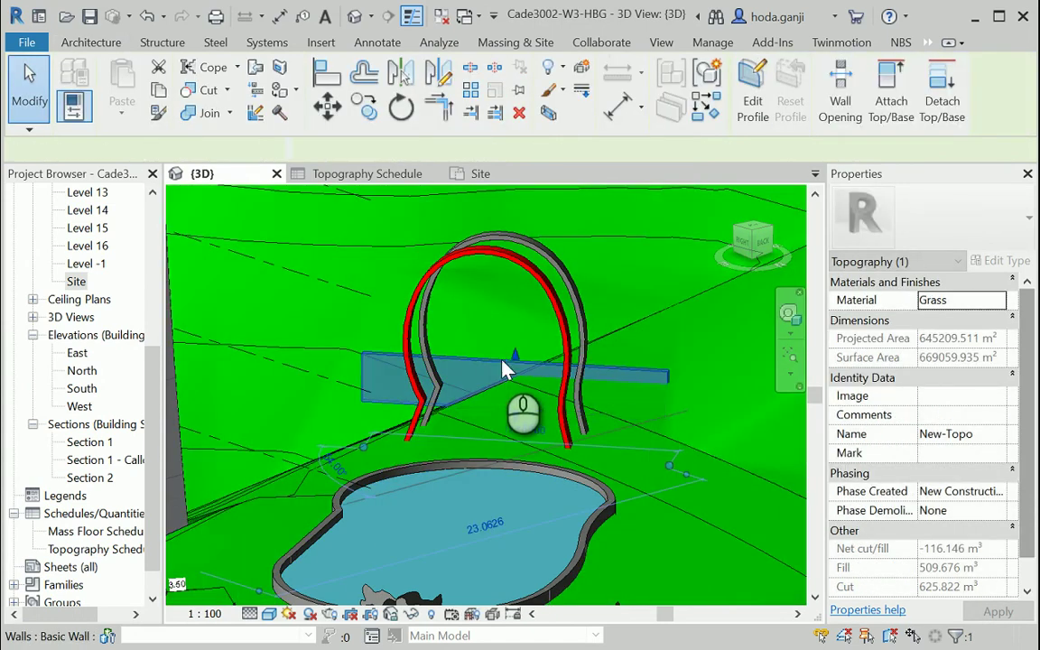
{"action": "left_click", "coordinate": [515, 372]}
{"action": "left_click_drag", "start_coordinate": [515, 371], "coordinate": [504, 213]}
{"action": "middle_click_drag", "start_coordinate": [526, 409], "coordinate": [632, 359], "text": "shift"}
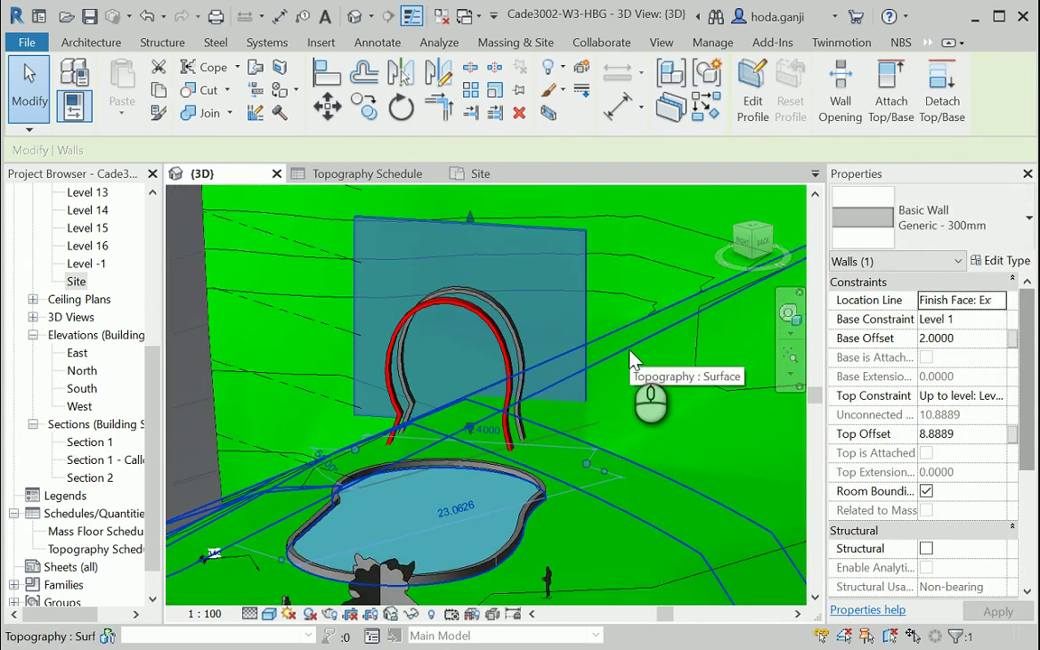
Set the work plane by picking the new wall's face and turn on the work plane display.
{"action": "left_click", "coordinate": [86, 43]}
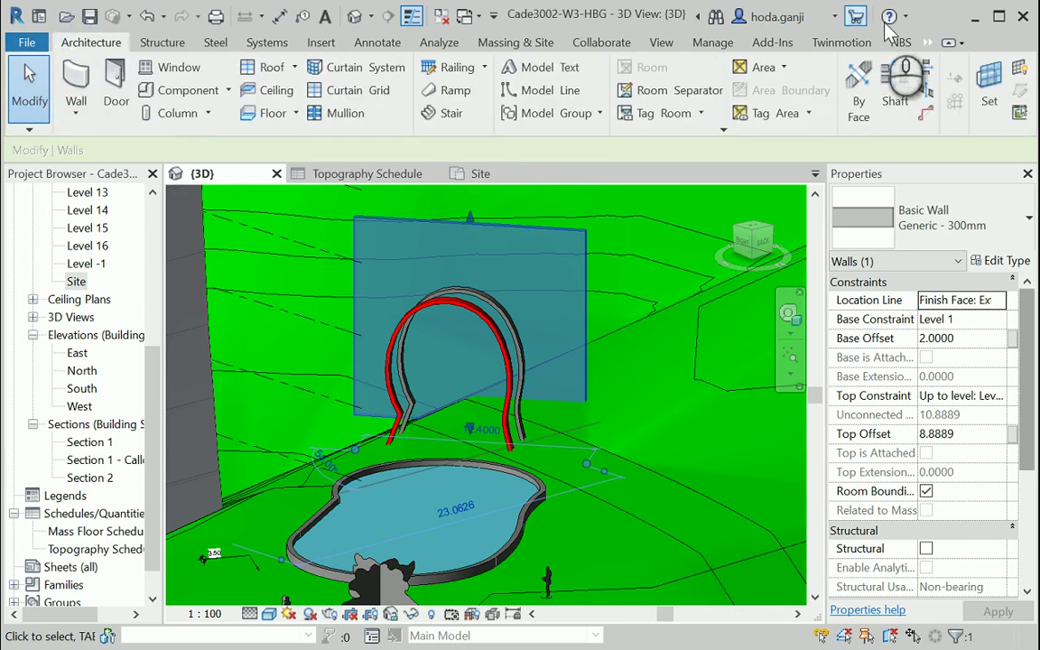
{"action": "left_click", "coordinate": [991, 81]}
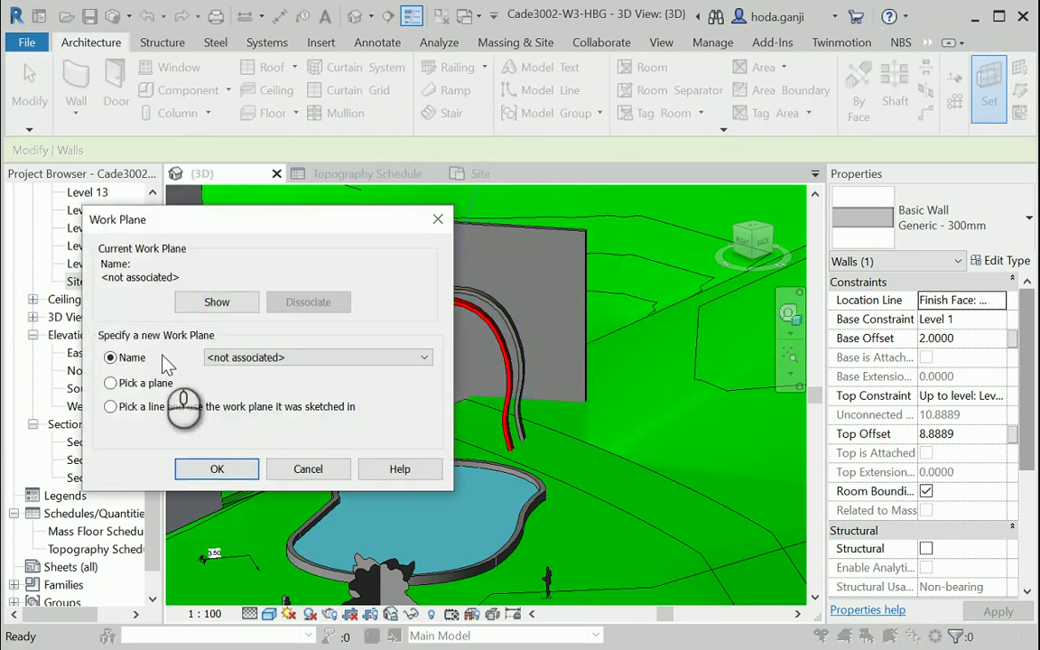
{"action": "left_click", "coordinate": [200, 472]}
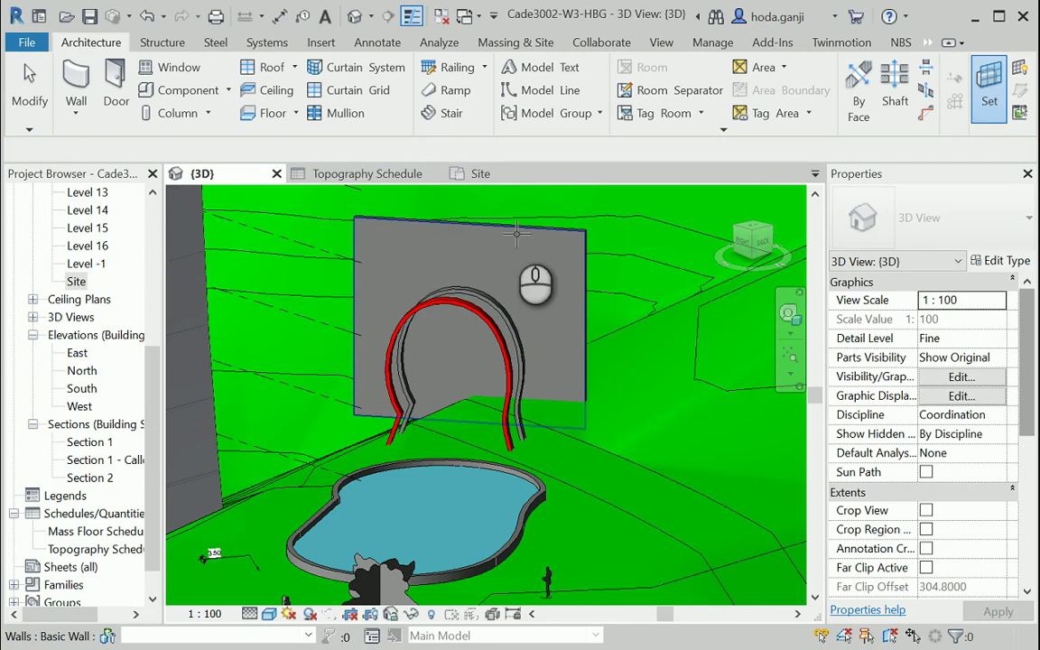
{"action": "left_click", "coordinate": [500, 341]}
{"action": "left_click", "coordinate": [1026, 69]}
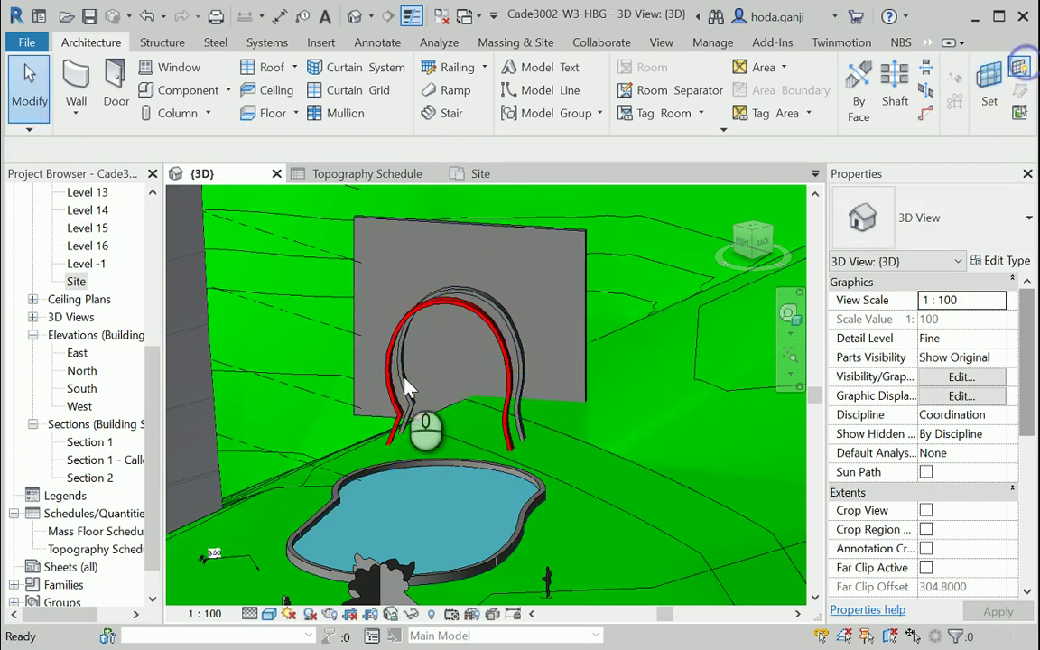
Extend the lower edge of the displayed work plane grid down past the ground near the pool.
{"action": "scroll", "coordinate": [404, 402], "scroll_direction": "down", "scroll_amount": 2}
{"action": "left_click", "coordinate": [450, 285]}
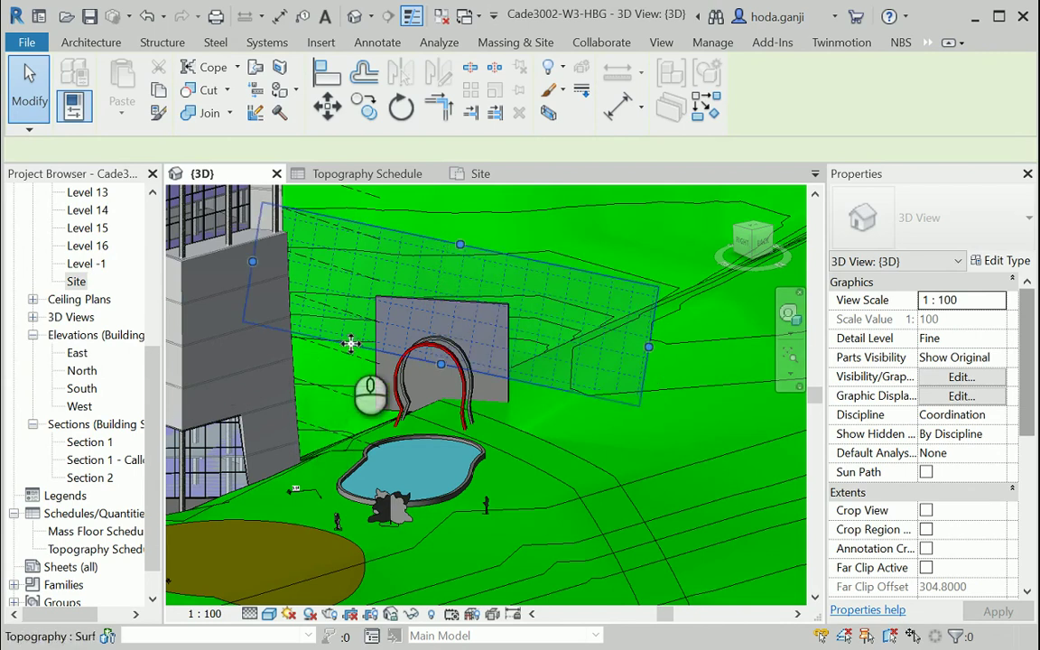
{"action": "left_click_drag", "start_coordinate": [441, 365], "coordinate": [424, 522]}
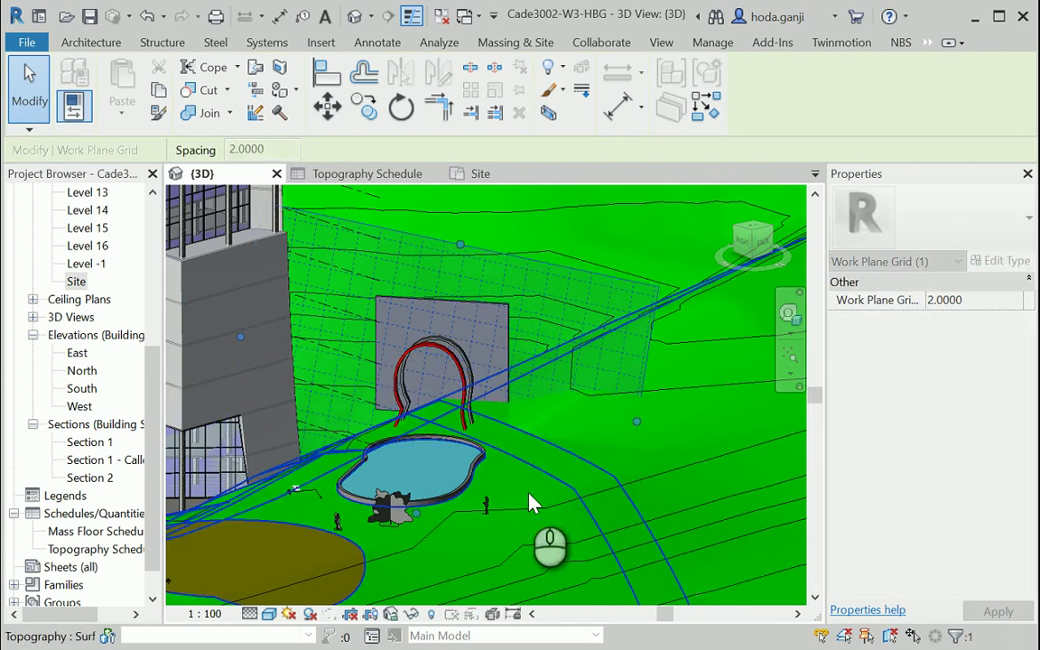
{"action": "mouse_move", "coordinate": [599, 460]}
{"action": "middle_mouse_down", "text": "shift"}
{"action": "mouse_move", "coordinate": [596, 449]}
{"action": "mouse_move", "coordinate": [488, 481]}
{"action": "mouse_move", "coordinate": [414, 532]}
{"action": "mouse_move", "coordinate": [434, 540]}
{"action": "mouse_move", "coordinate": [525, 513]}
{"action": "mouse_move", "coordinate": [619, 457]}
{"action": "mouse_move", "coordinate": [619, 437]}
{"action": "mouse_move", "coordinate": [613, 459]}
{"action": "middle_mouse_up", "text": "shift"}
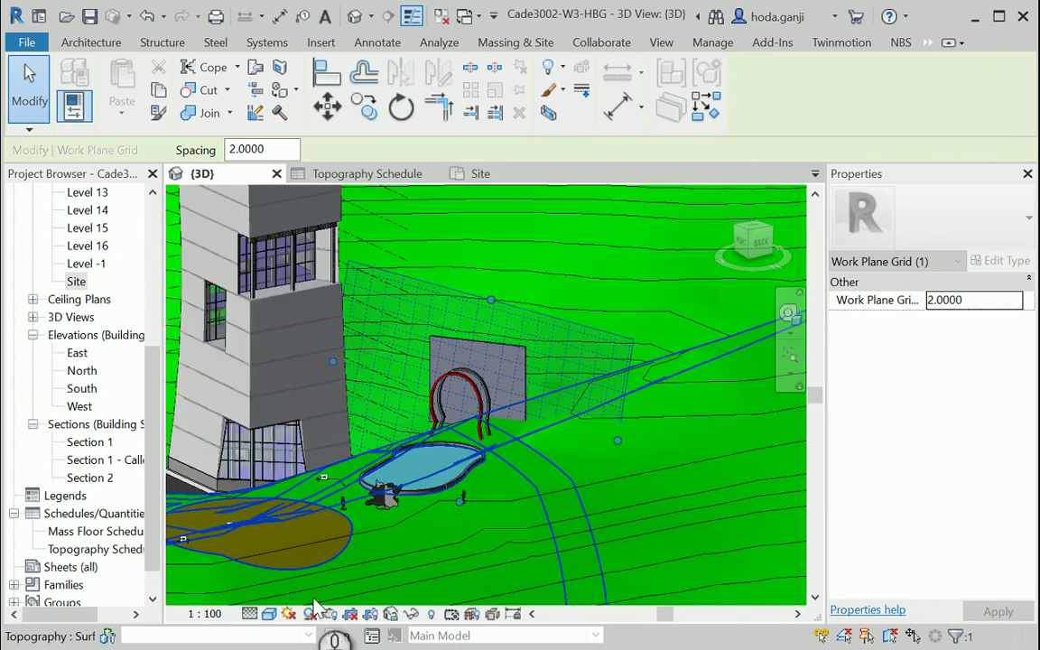
Change the 3D view's visual style to Hidden Line and delete the helper wall behind the arches.
{"action": "left_click", "coordinate": [269, 614]}
{"action": "left_click", "coordinate": [307, 517]}
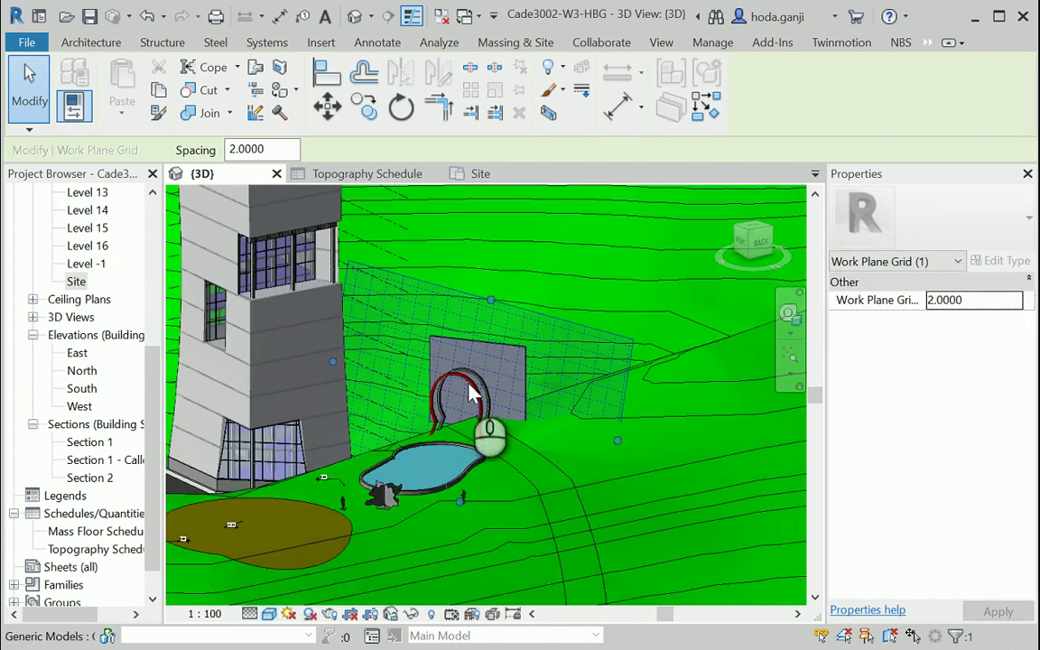
{"action": "scroll", "coordinate": [470, 361], "scroll_direction": "up", "scroll_amount": 3}
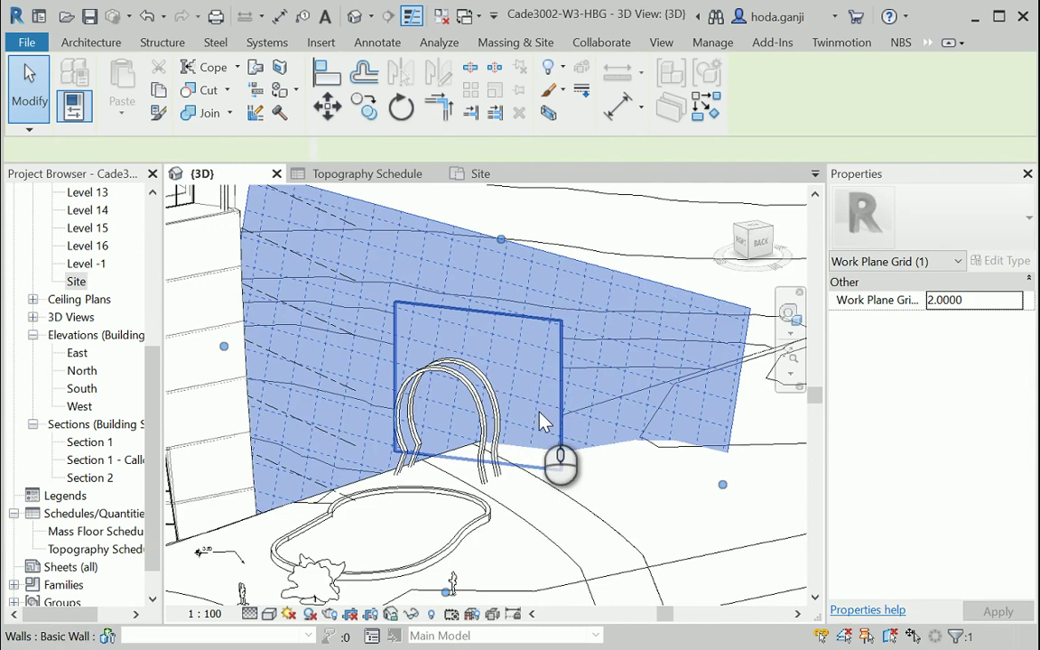
{"action": "left_click", "coordinate": [540, 418]}
{"action": "key", "text": "Escape"}
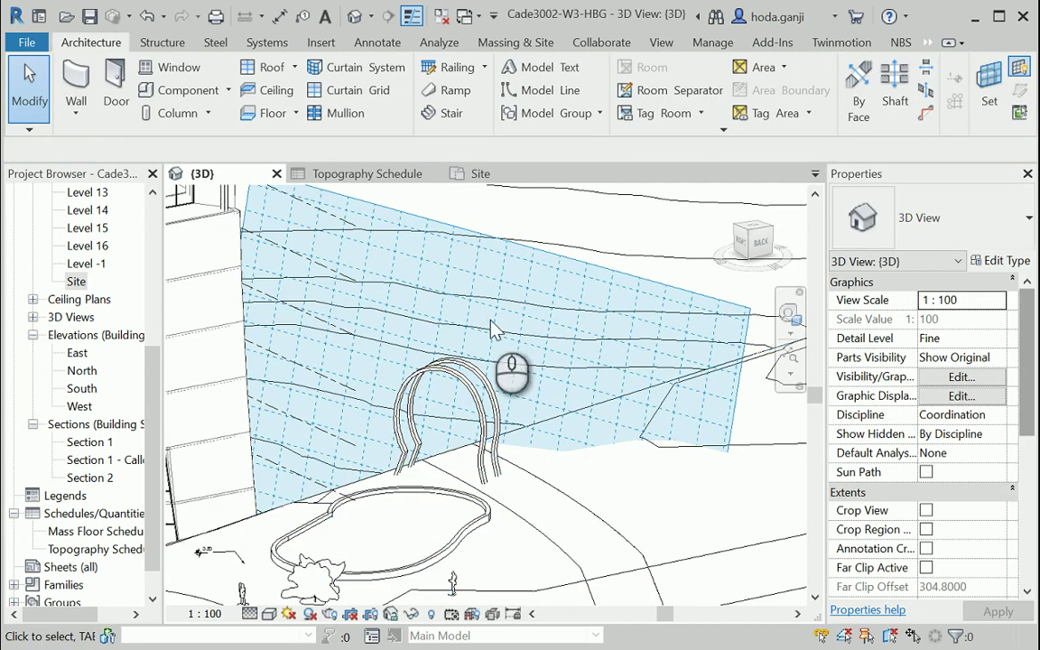
Start an in-place model in the Generic Models category and accept the suggested family name.
{"action": "scroll", "coordinate": [406, 388], "scroll_direction": "up", "scroll_amount": 2}
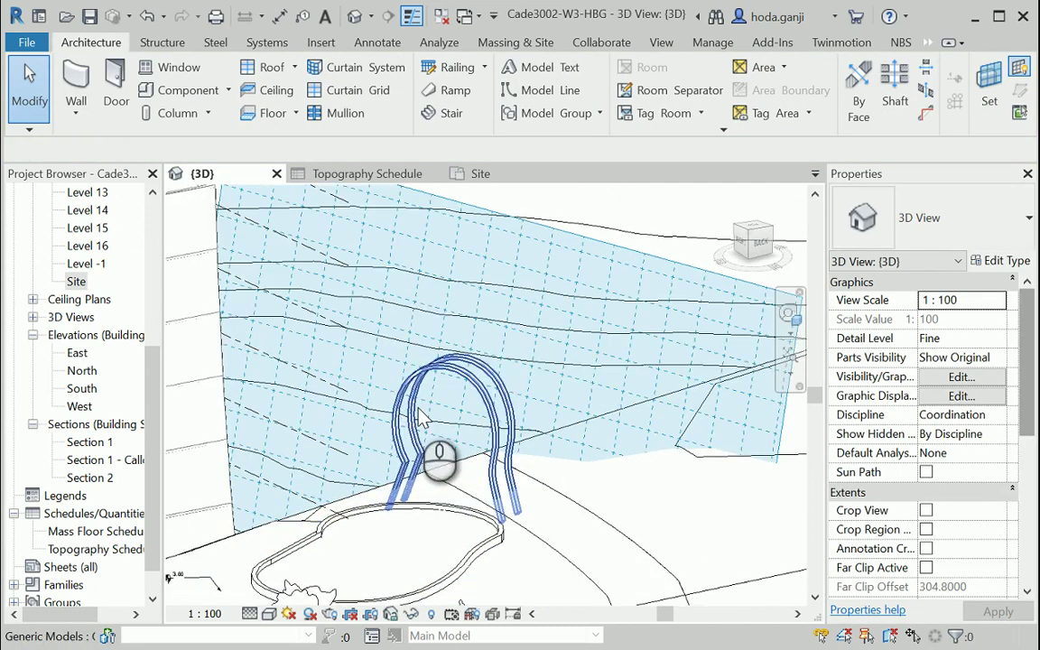
{"action": "left_click", "coordinate": [230, 93]}
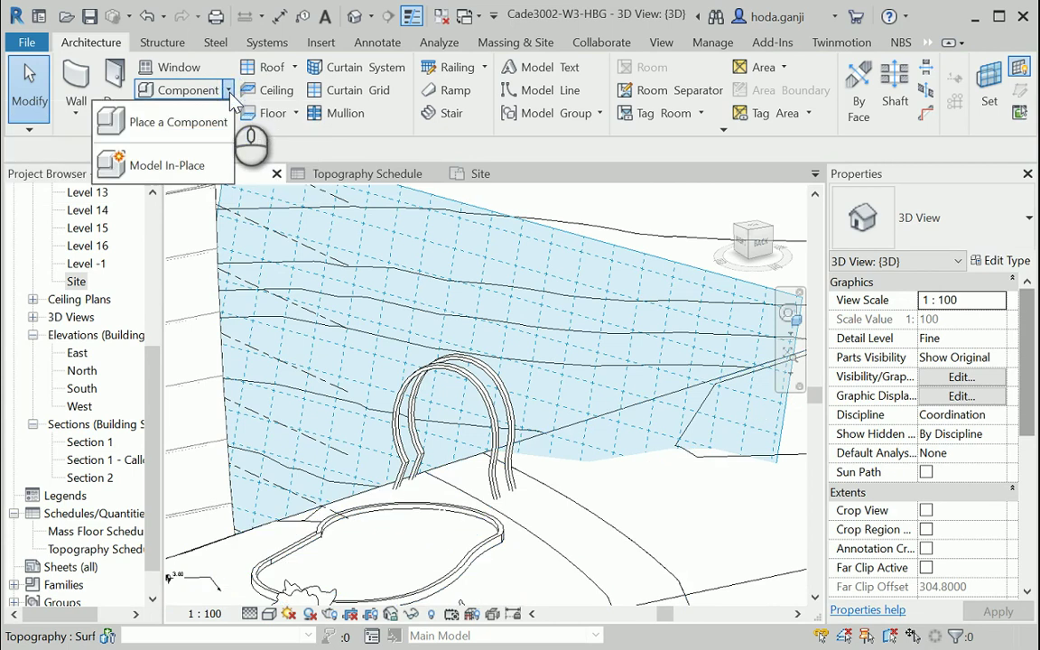
{"action": "left_click", "coordinate": [185, 165]}
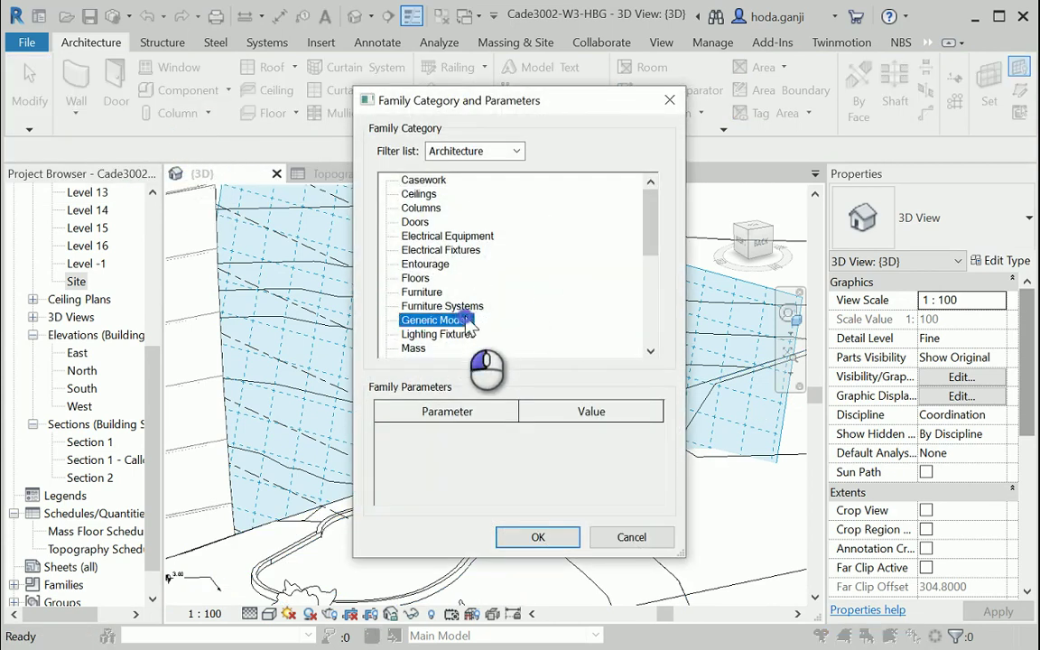
{"action": "left_click", "coordinate": [536, 536]}
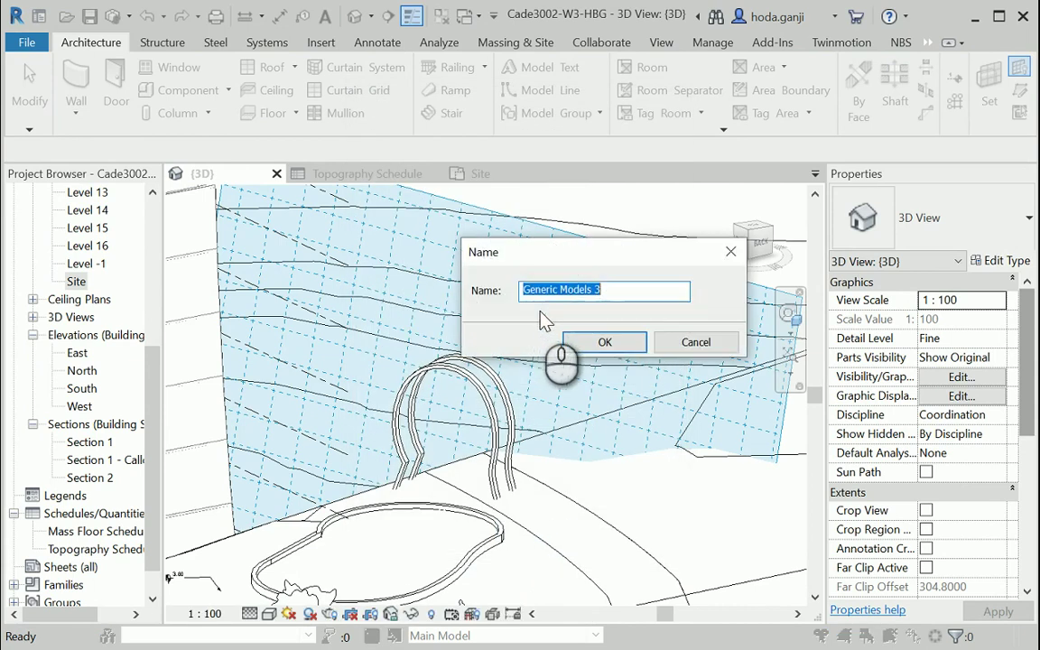
{"action": "left_click", "coordinate": [601, 341]}
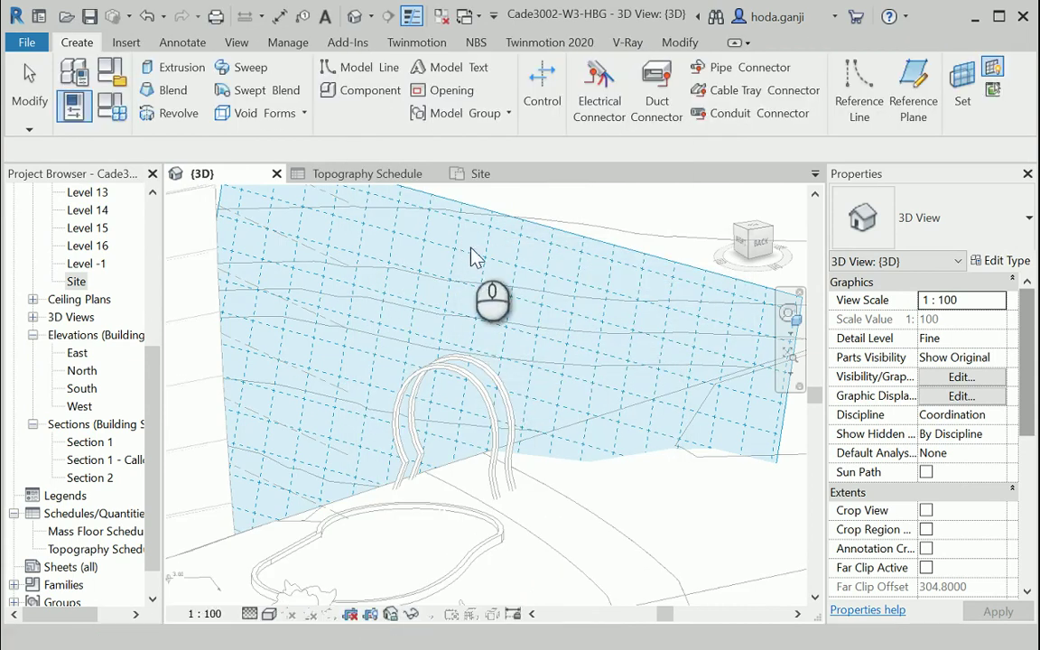
Start an Extrusion and sketch a vertical line about 3.8 m long on the work plane beside the arches' left leg.
{"action": "left_click", "coordinate": [170, 89]}
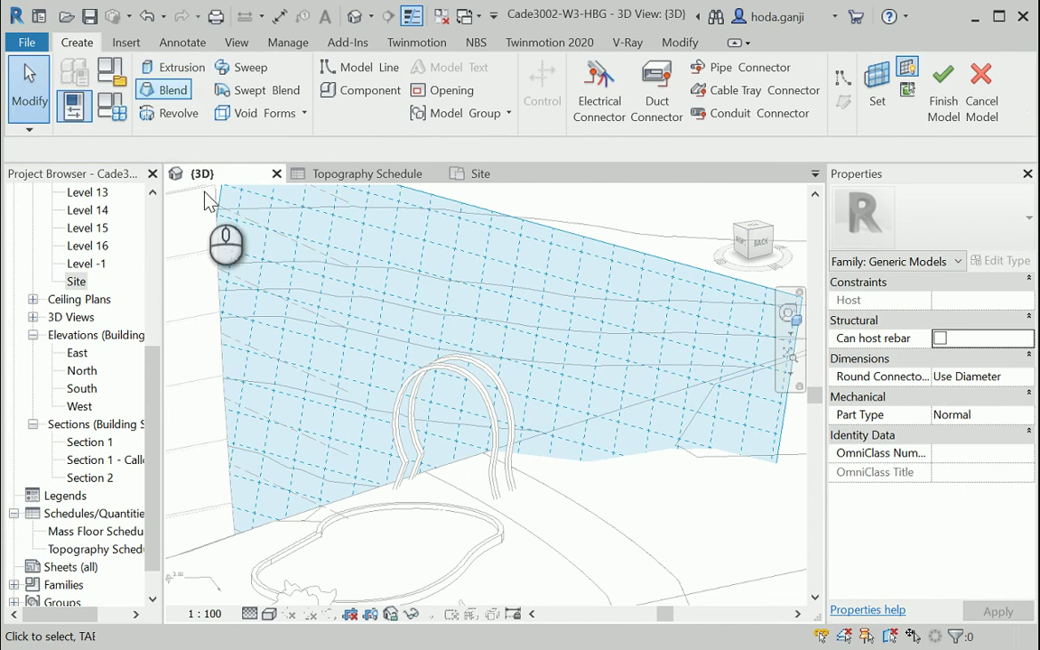
{"action": "left_click", "coordinate": [176, 70]}
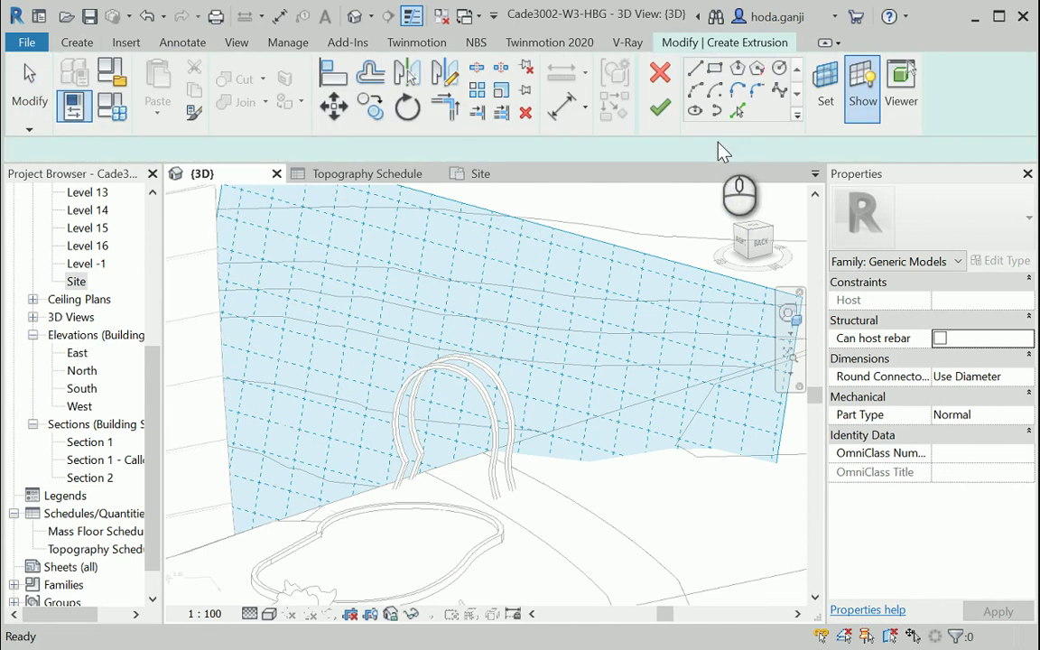
{"action": "left_click", "coordinate": [694, 67]}
{"action": "scroll", "coordinate": [366, 492], "scroll_direction": "up", "scroll_amount": 3}
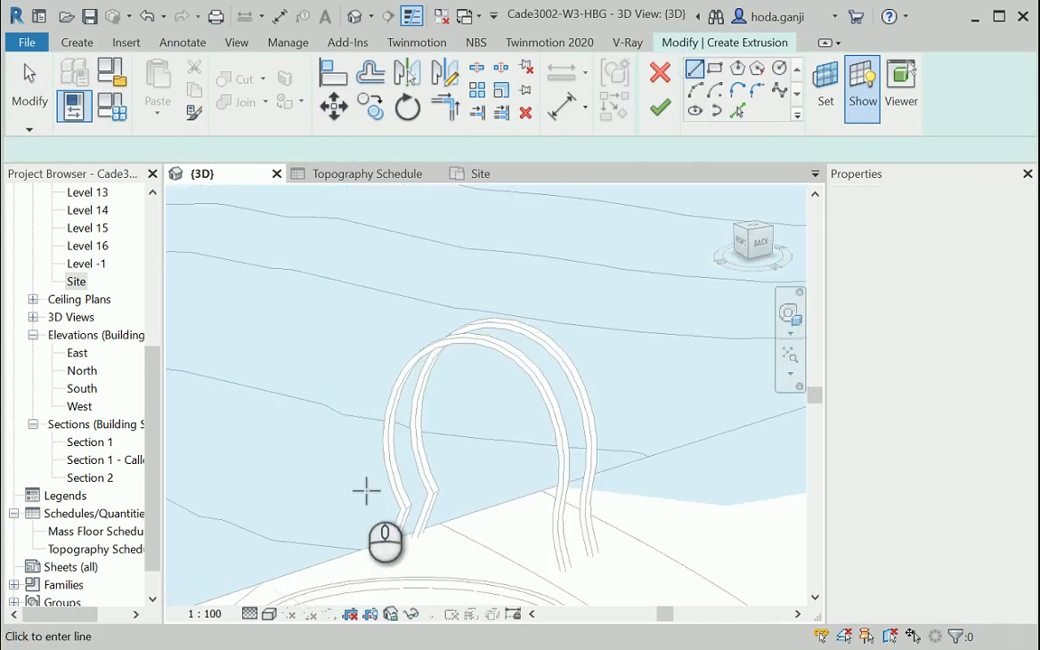
{"action": "left_click", "coordinate": [363, 554]}
{"action": "left_click", "coordinate": [380, 454]}
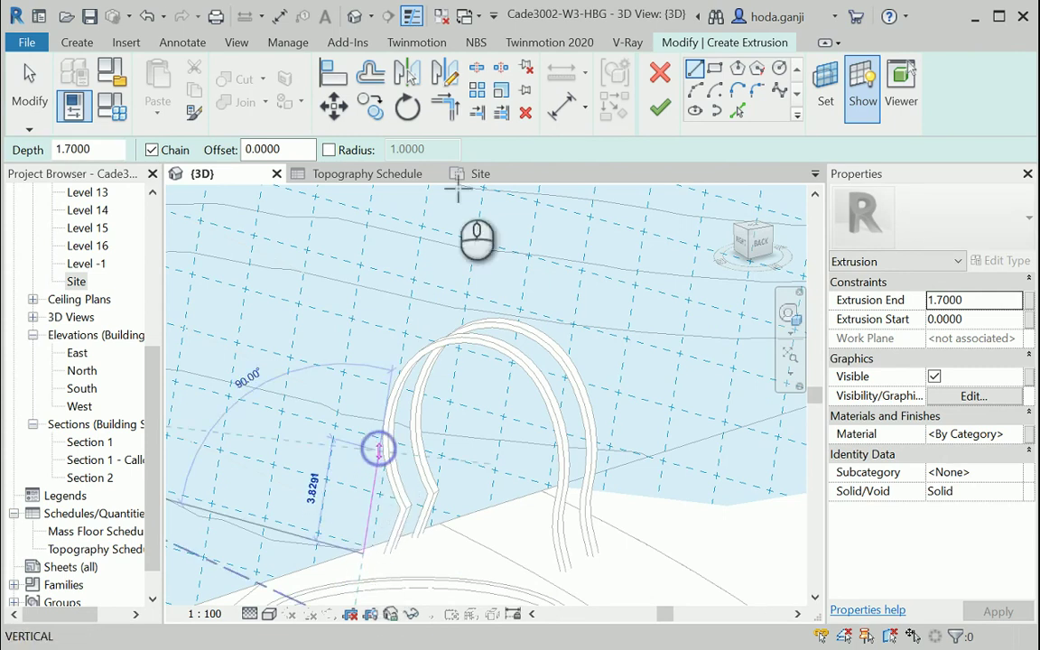
Continue the extrusion profile with two connected arcs over the arches, the first with a radius of about 4.9 m.
{"action": "left_click", "coordinate": [694, 91]}
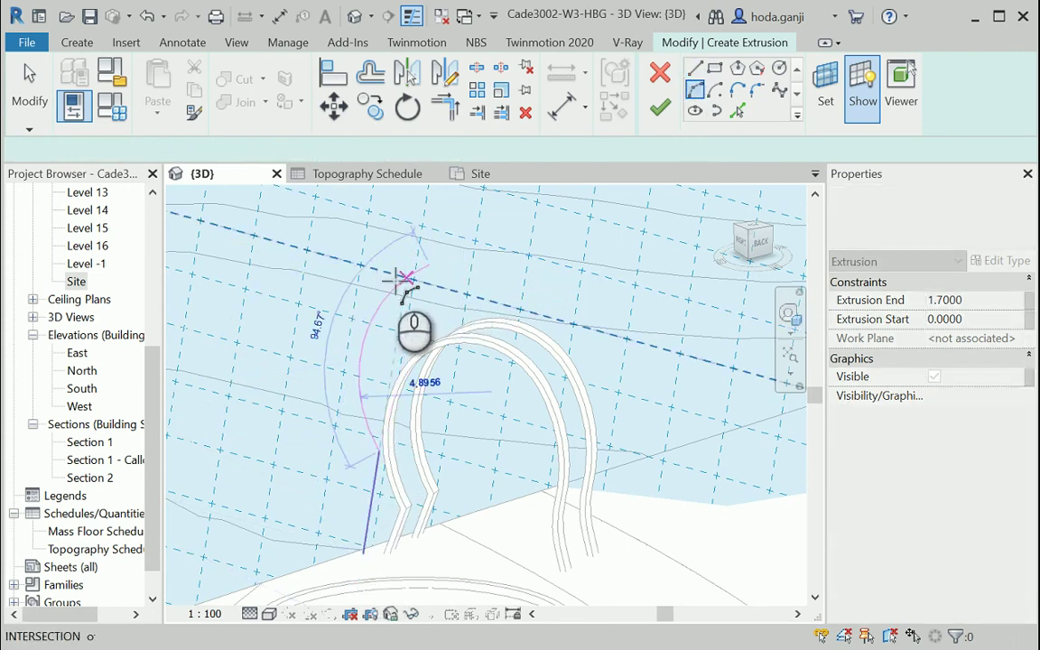
{"action": "left_click", "coordinate": [405, 285]}
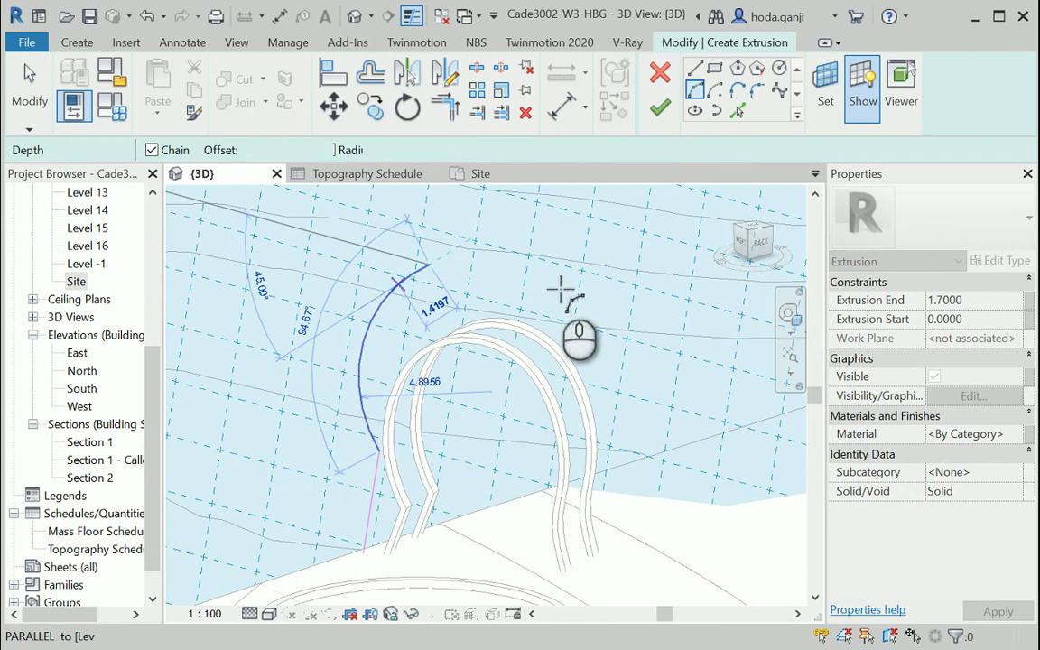
{"action": "scroll", "coordinate": [608, 341], "scroll_direction": "down", "scroll_amount": 3}
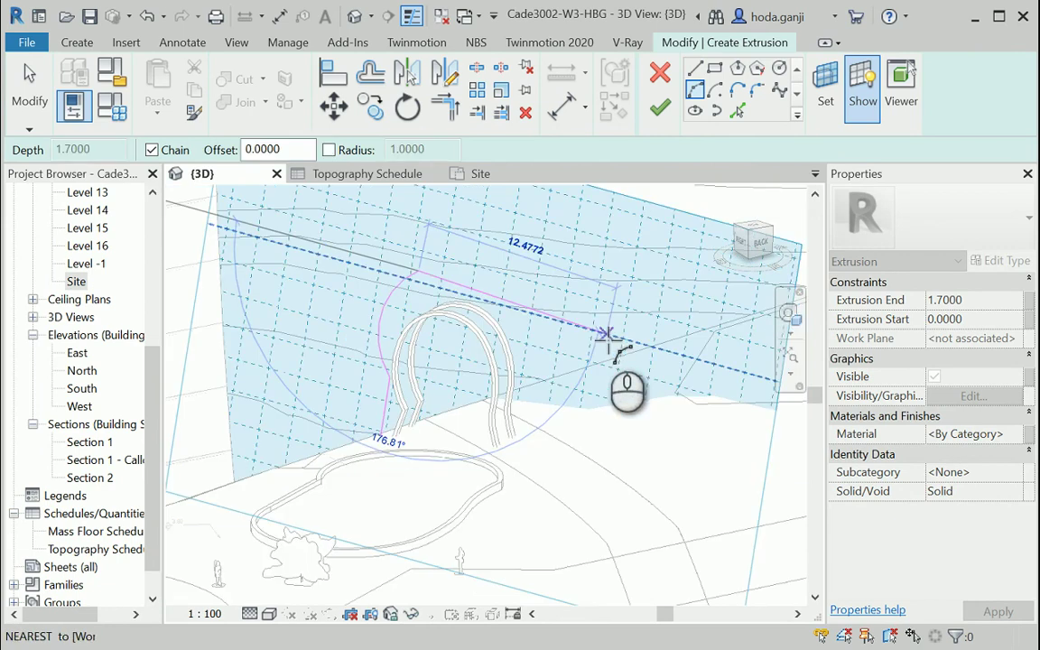
{"action": "left_click", "coordinate": [526, 334]}
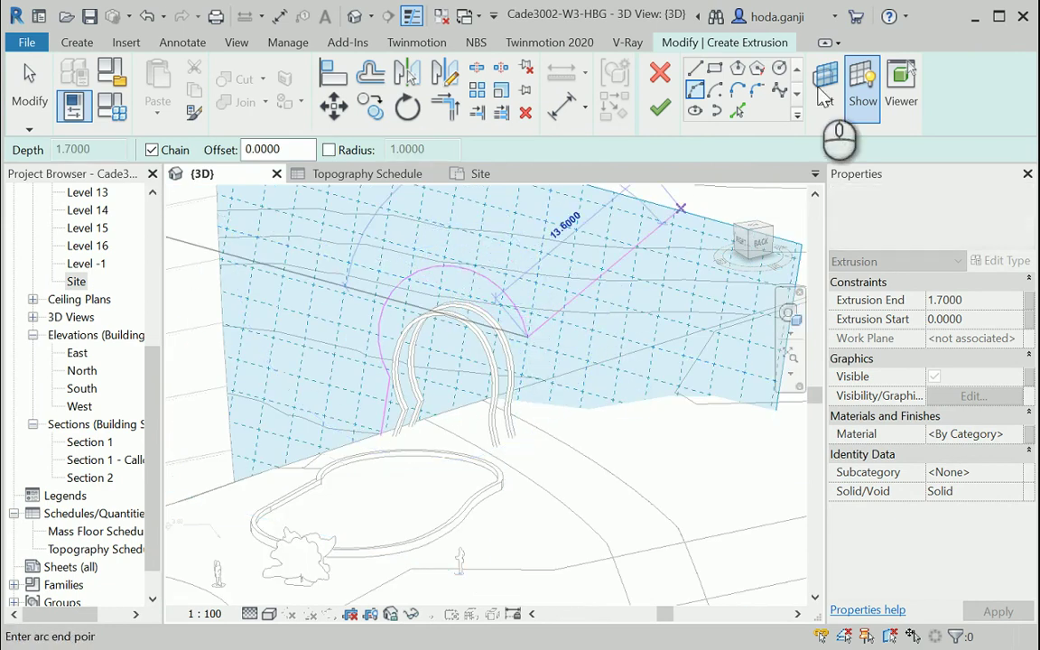
Add a straight line about 3.3 m long running down from the end of the second arc beside the right leg.
{"action": "left_click", "coordinate": [696, 69]}
{"action": "scroll", "coordinate": [501, 325], "scroll_direction": "up", "scroll_amount": 5}
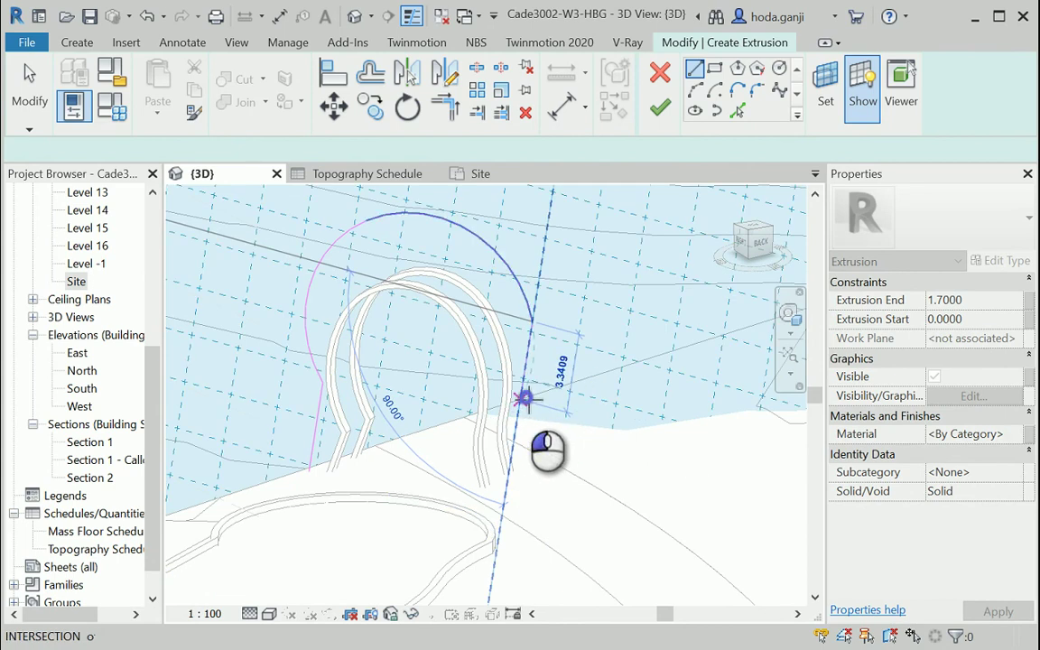
{"action": "left_click", "coordinate": [524, 398]}
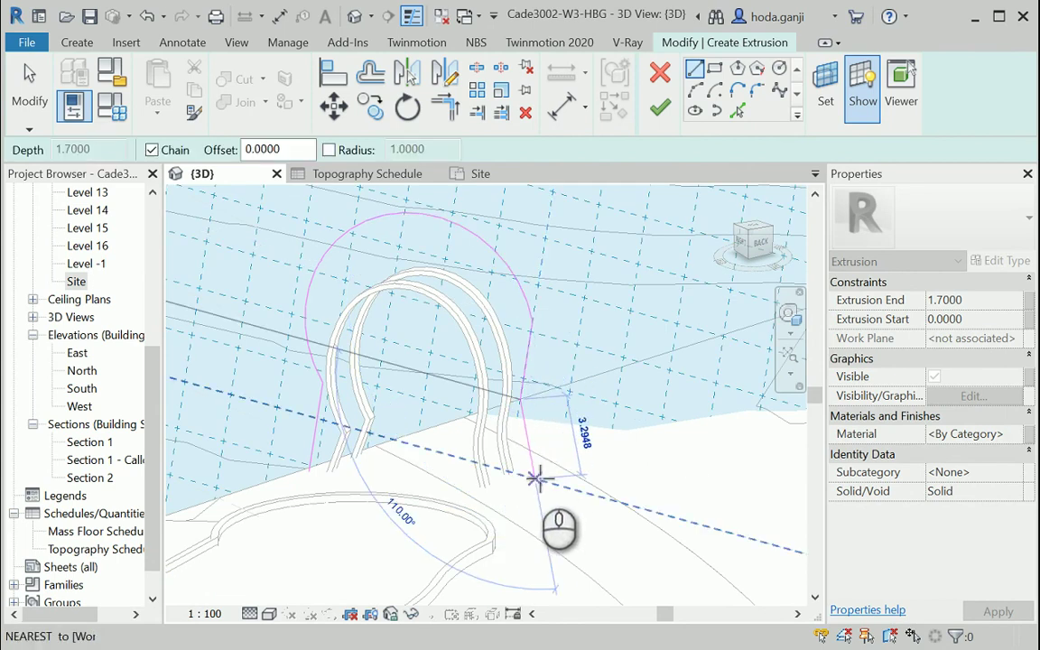
Place the lower end of the straight profile line beside the arches' right leg and finish line sketching.
{"action": "left_click", "coordinate": [535, 479]}
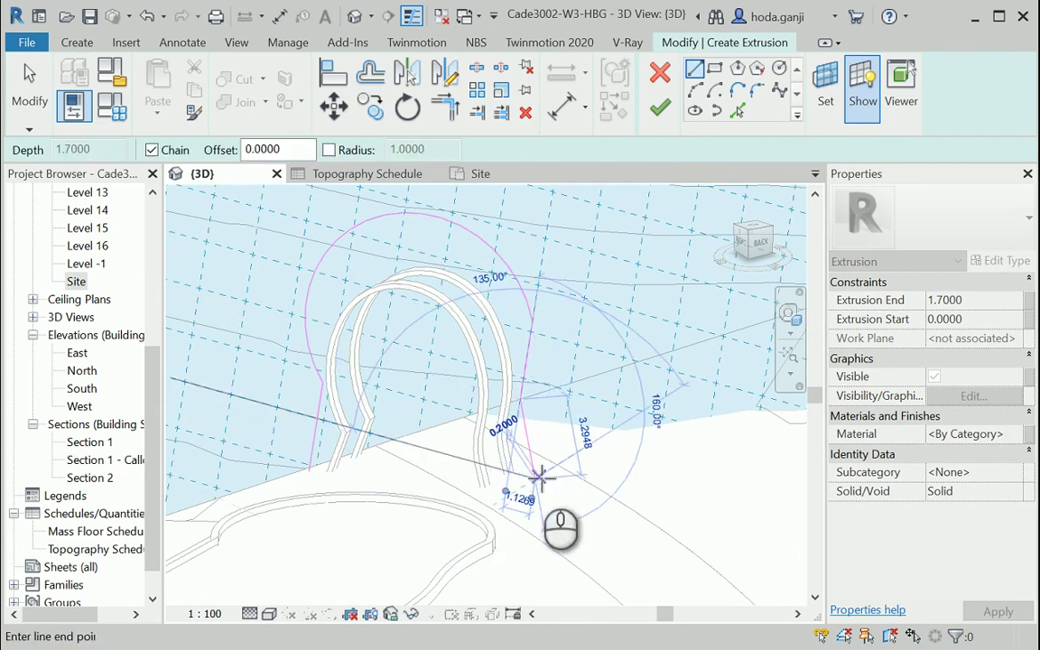
{"action": "key", "text": "Escape"}
{"action": "key", "text": "Escape"}
{"action": "middle_click_drag", "start_coordinate": [658, 353], "coordinate": [648, 436], "text": "shift"}
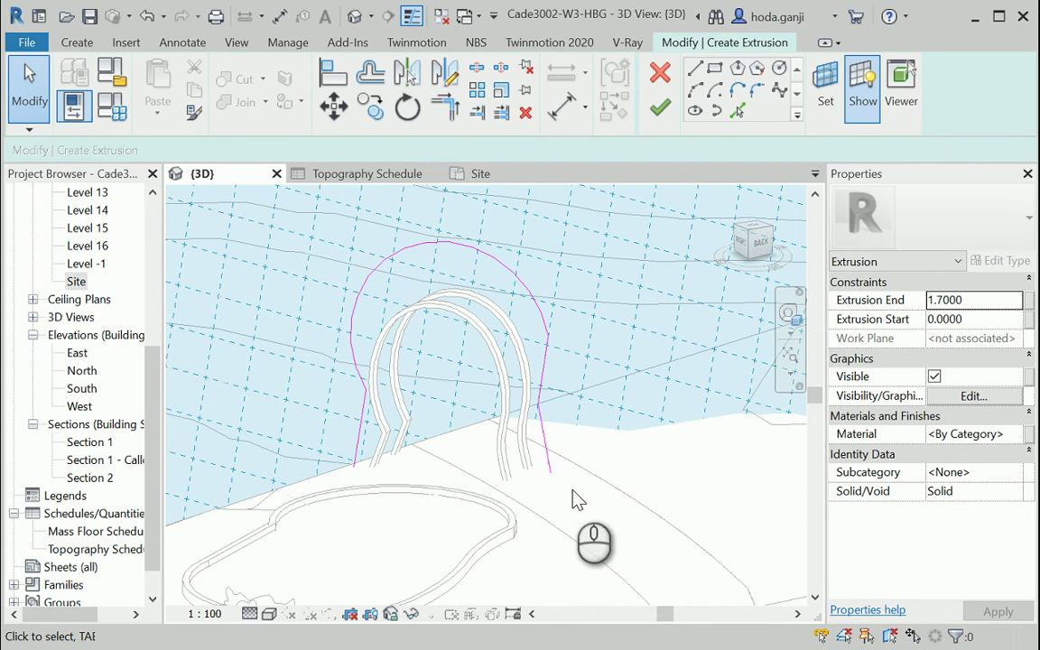
Copy the whole arch outline outward as a parallel outline at an offset of 0.2 m, using Pick Lines.
{"action": "left_click", "coordinate": [370, 74]}
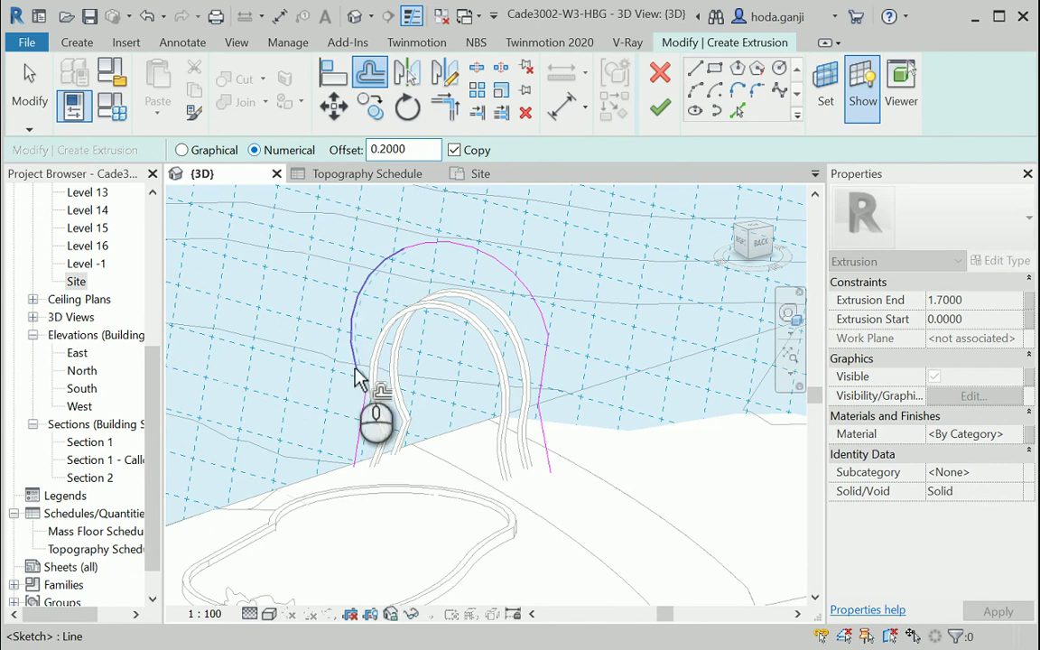
{"action": "scroll", "coordinate": [359, 371], "scroll_direction": "up", "scroll_amount": 2}
{"action": "left_click", "coordinate": [737, 110]}
{"action": "scroll", "coordinate": [353, 437], "scroll_direction": "up", "scroll_amount": 2}
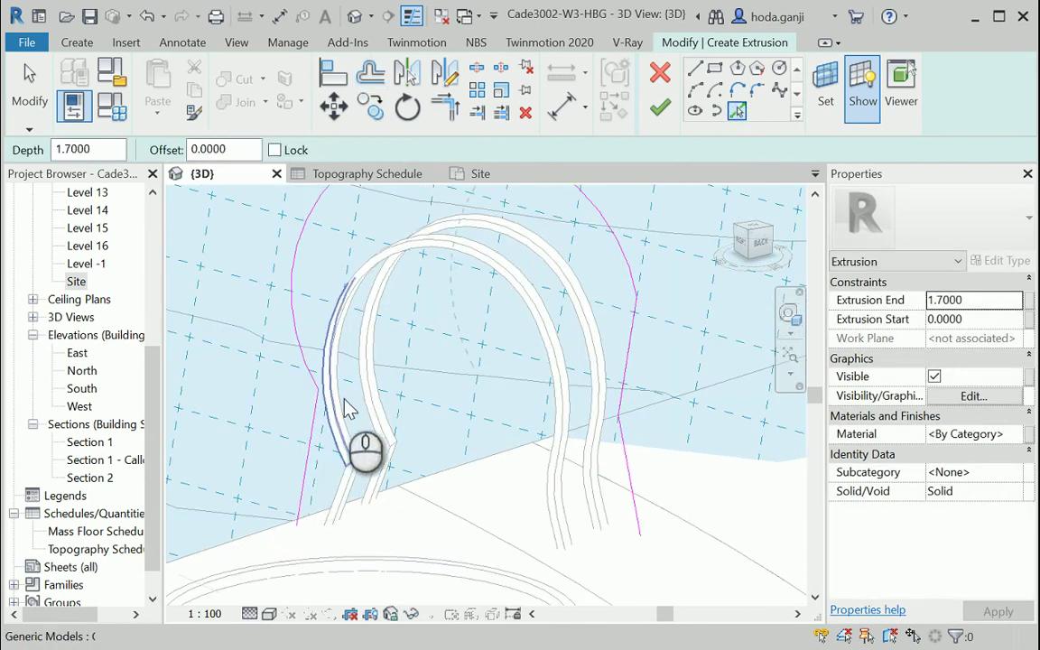
{"action": "scroll", "coordinate": [570, 418], "scroll_direction": "down", "scroll_amount": 3}
{"action": "scroll", "coordinate": [356, 287], "scroll_direction": "up", "scroll_amount": 1}
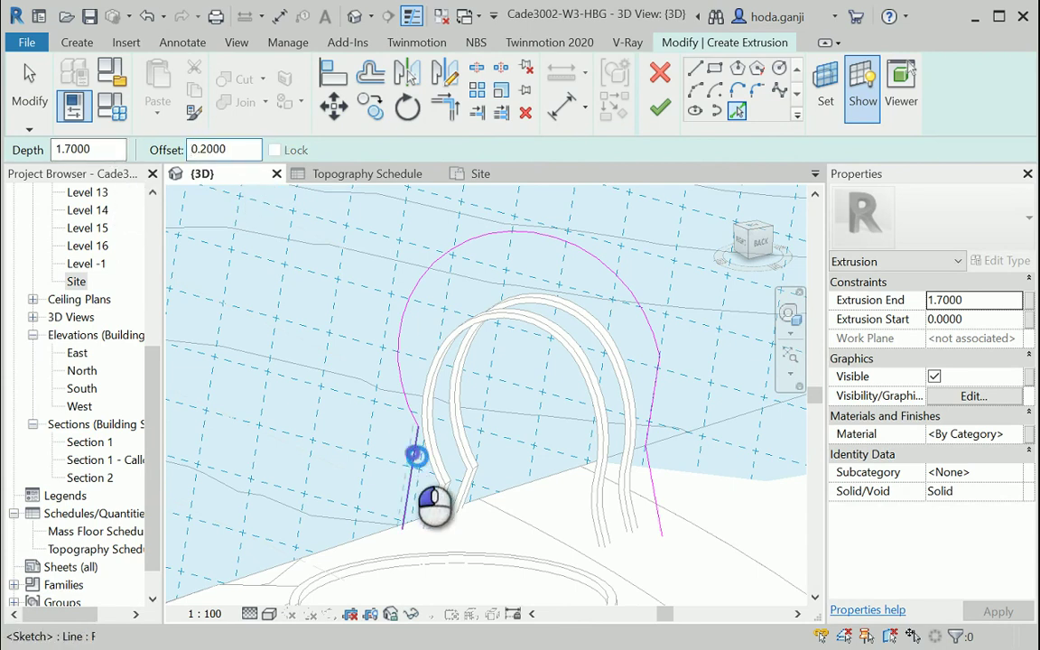
{"action": "left_click", "coordinate": [415, 456]}
{"action": "left_click", "coordinate": [601, 258]}
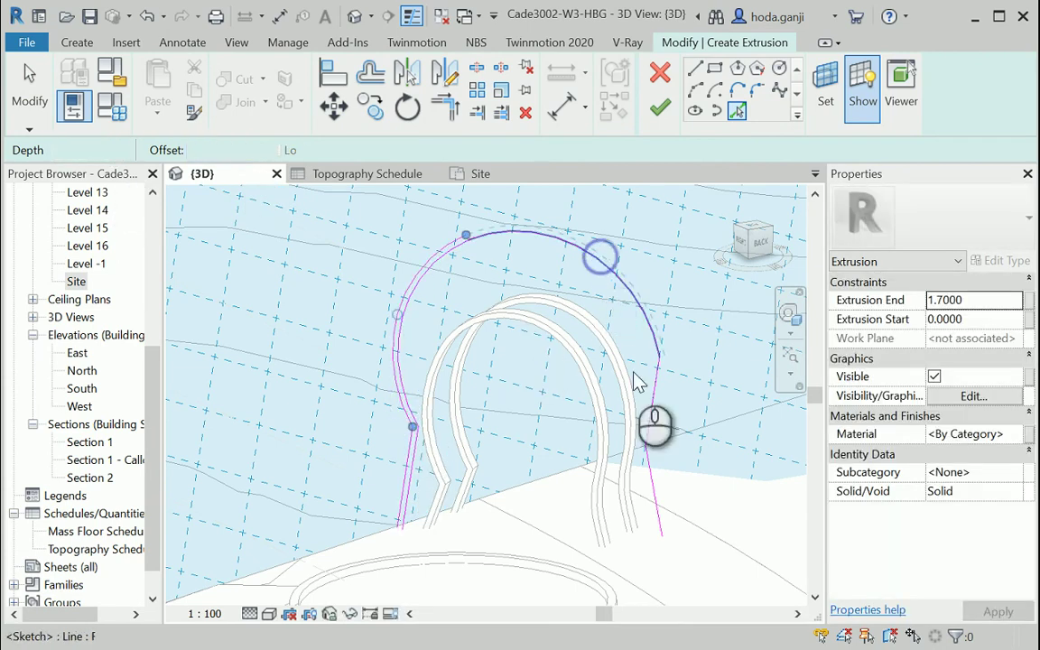
{"action": "left_click", "coordinate": [656, 402]}
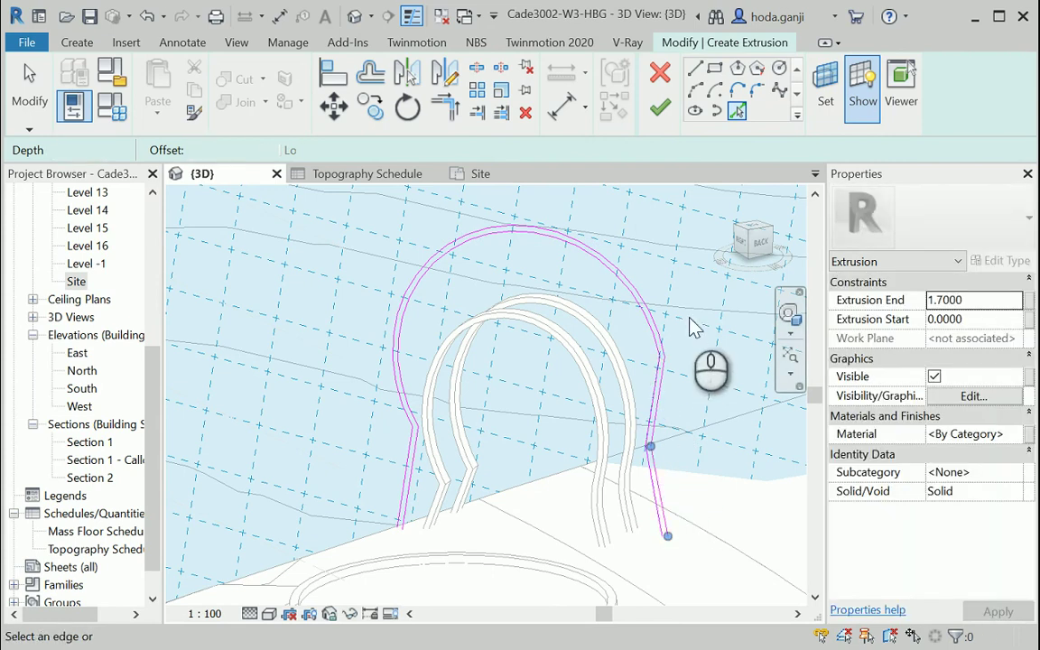
Set the line offset to 0 and close the foot of the profile's left leg with a short line.
{"action": "left_click", "coordinate": [699, 70]}
{"action": "scroll", "coordinate": [434, 530], "scroll_direction": "up", "scroll_amount": 3}
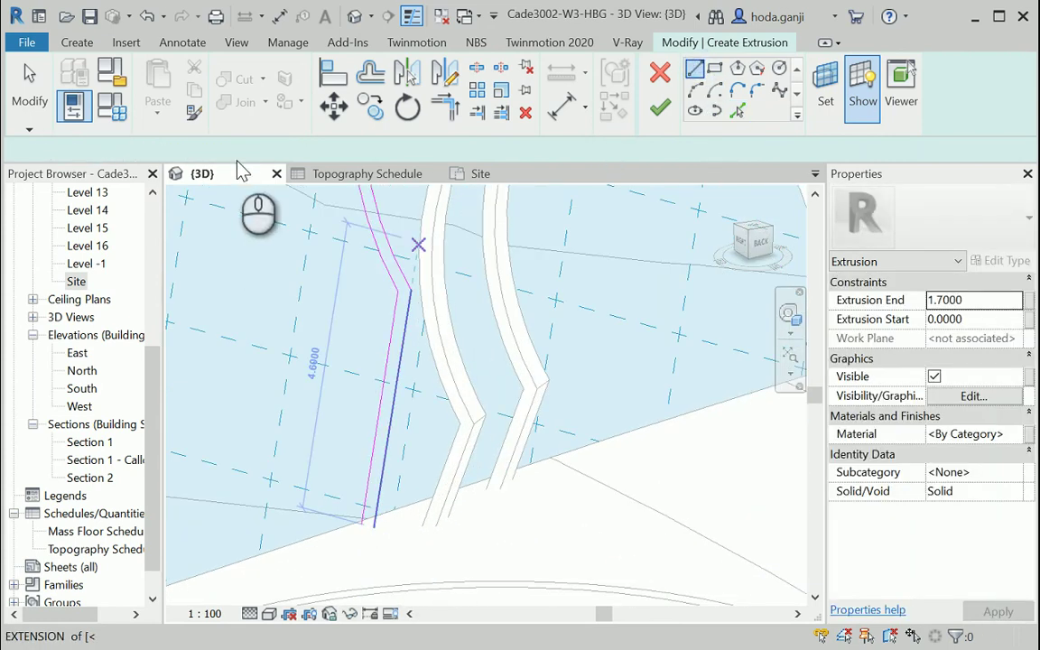
{"action": "double_click", "coordinate": [271, 149]}
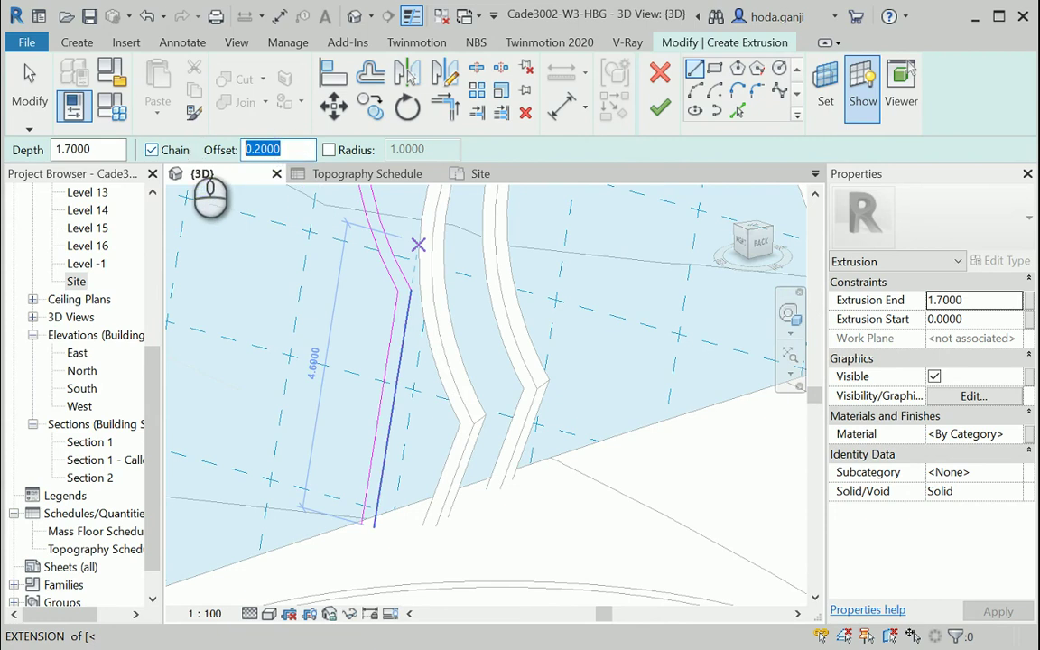
{"action": "type", "text": "0"}
{"action": "scroll", "coordinate": [413, 548], "scroll_direction": "up", "scroll_amount": 5}
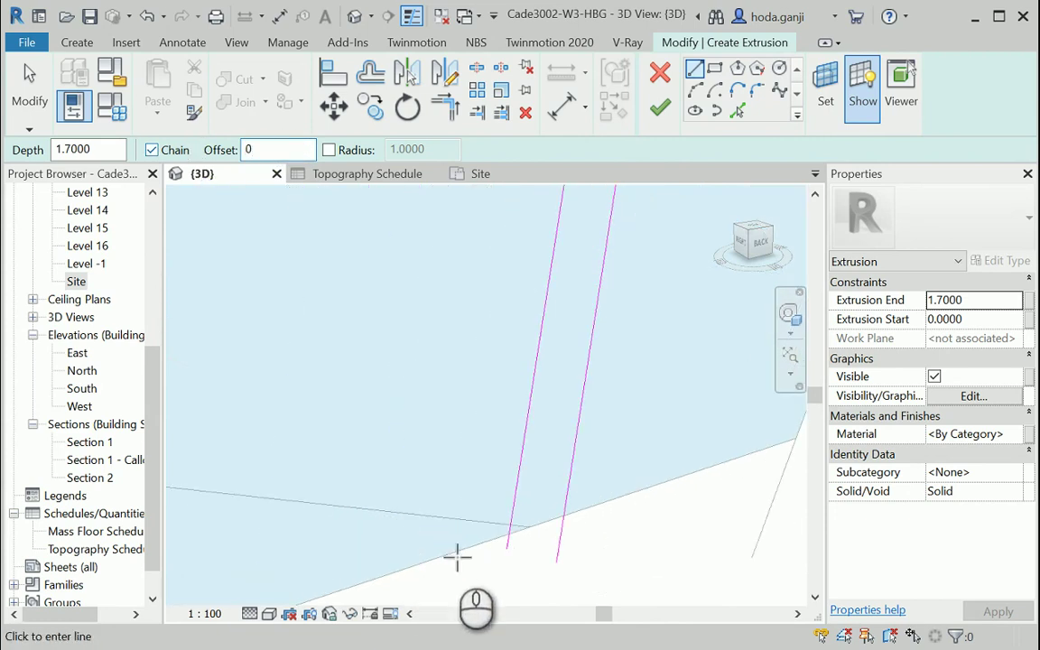
{"action": "left_click", "coordinate": [634, 573]}
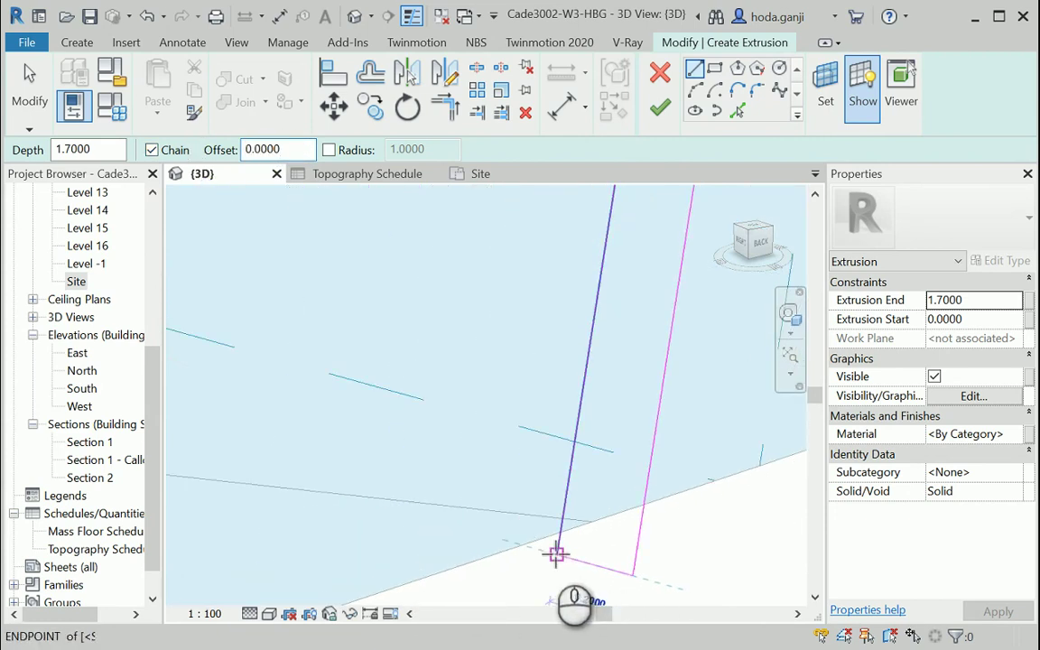
{"action": "scroll", "coordinate": [386, 472], "scroll_direction": "down", "scroll_amount": 5}
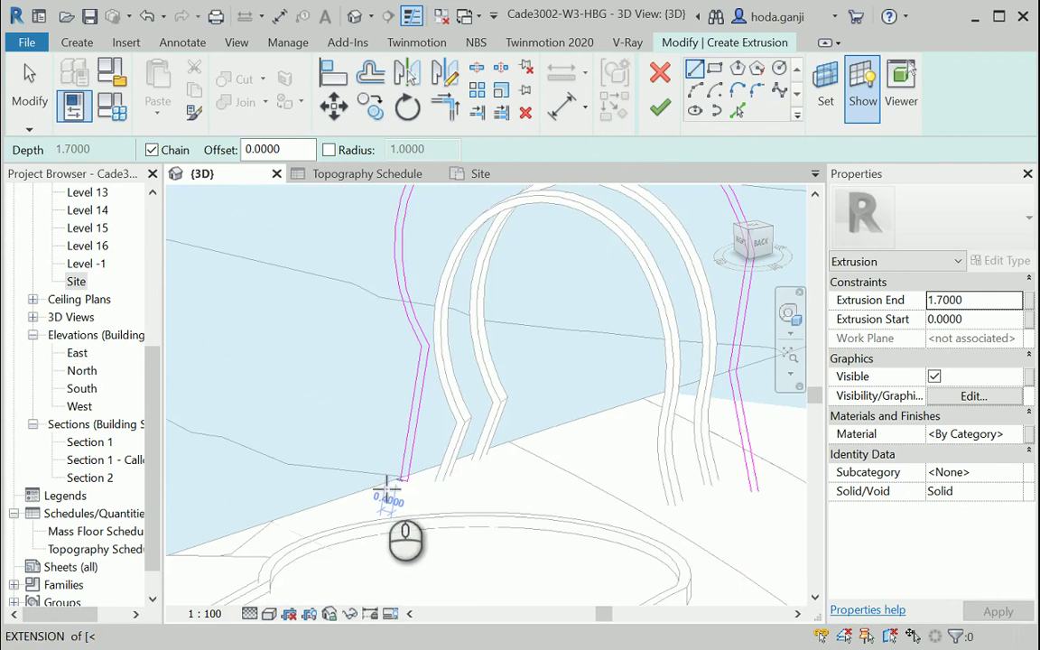
Close the foot of the profile's right leg with a line about 0.2 m long between the two outlines.
{"action": "scroll", "coordinate": [669, 514], "scroll_direction": "up", "scroll_amount": 5}
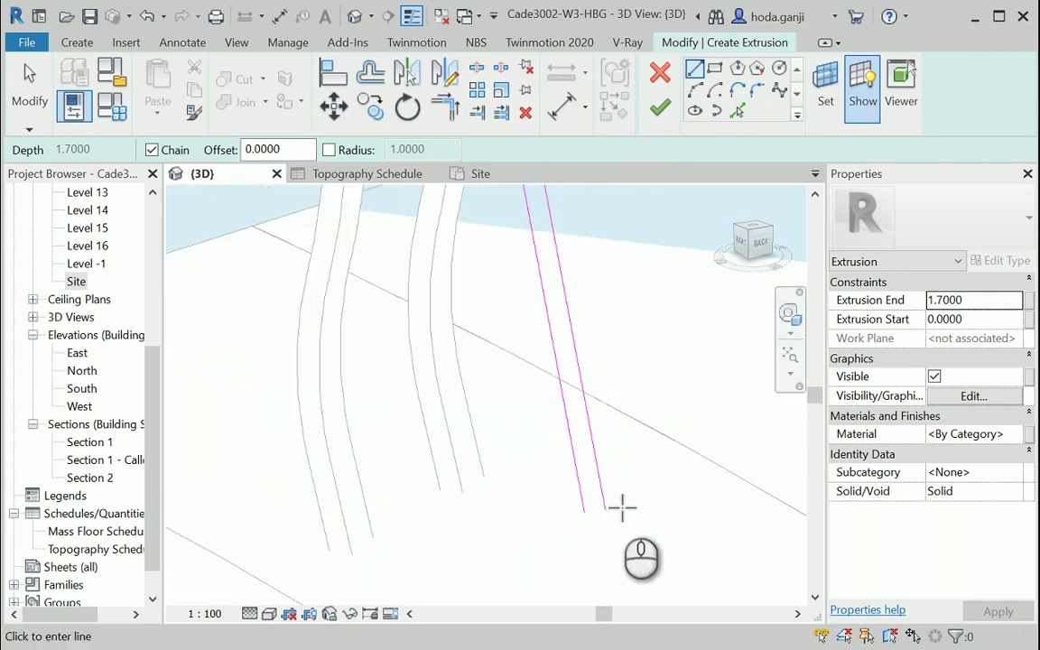
{"action": "scroll", "coordinate": [600, 519], "scroll_direction": "up", "scroll_amount": 2}
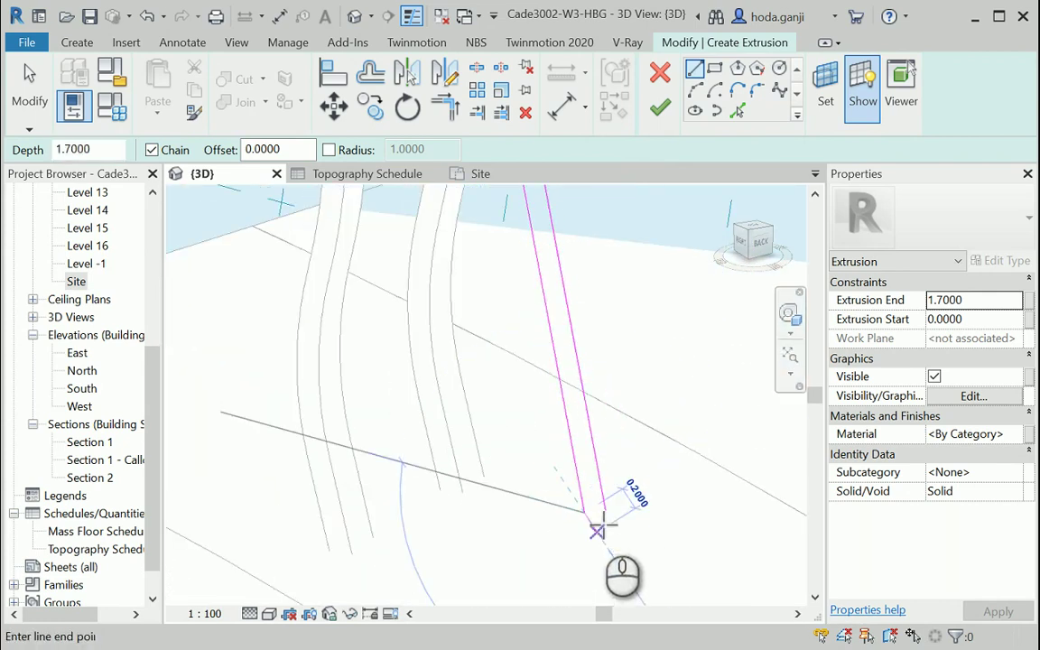
{"action": "scroll", "coordinate": [615, 513], "scroll_direction": "up", "scroll_amount": 1}
{"action": "left_click", "coordinate": [622, 474]}
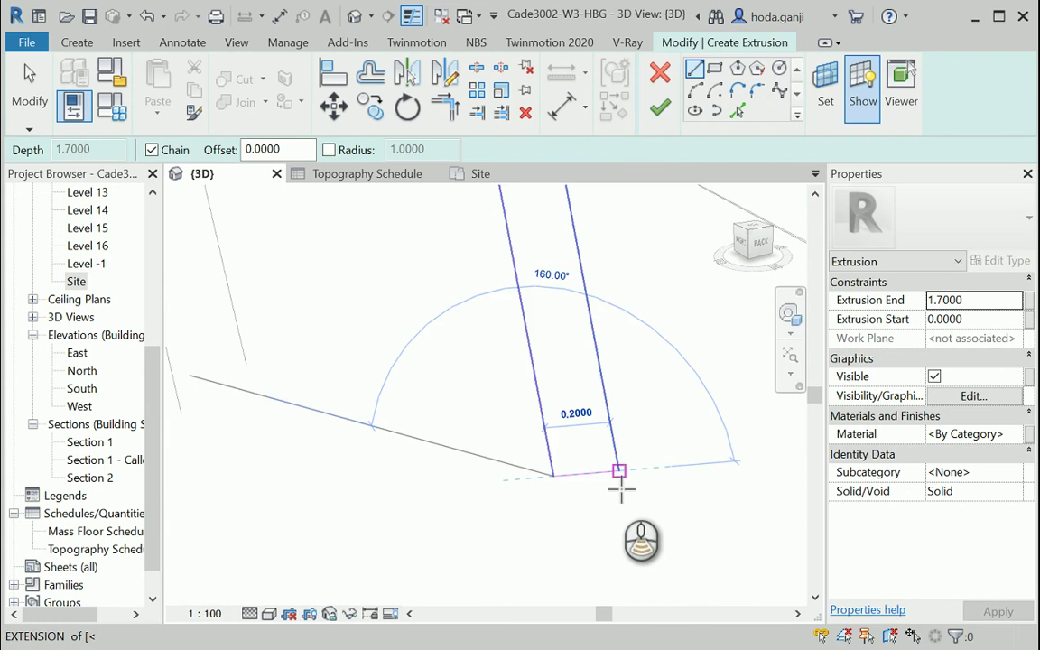
{"action": "scroll", "coordinate": [621, 489], "scroll_direction": "down", "scroll_amount": 5}
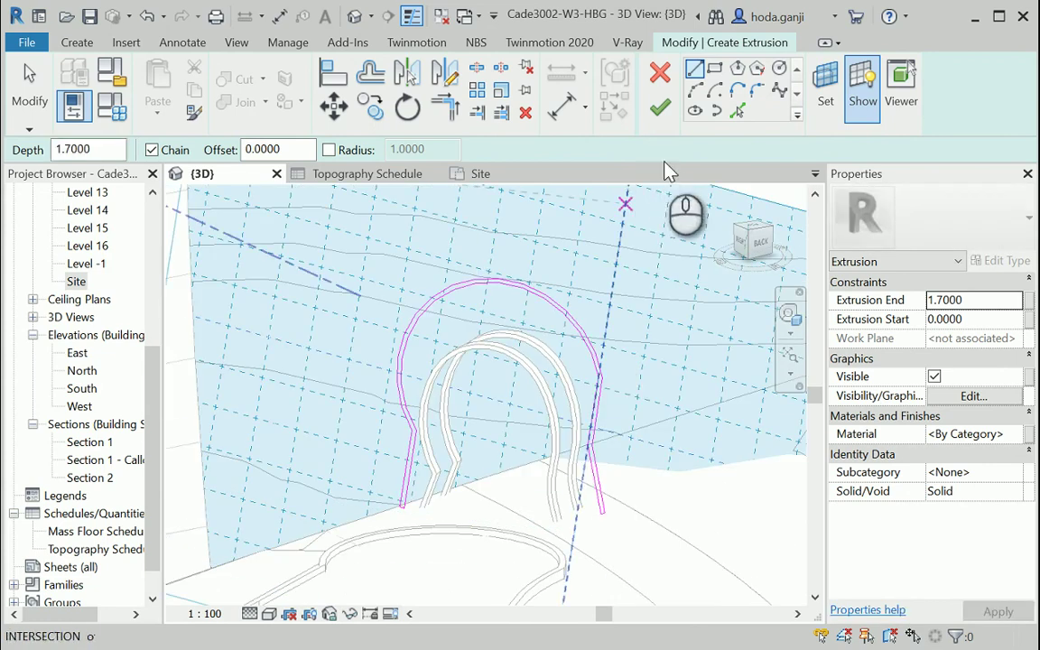
Complete the arch extrusion with an Extrusion End of 1.0 m and finish the in-place model.
{"action": "key", "text": "Escape"}
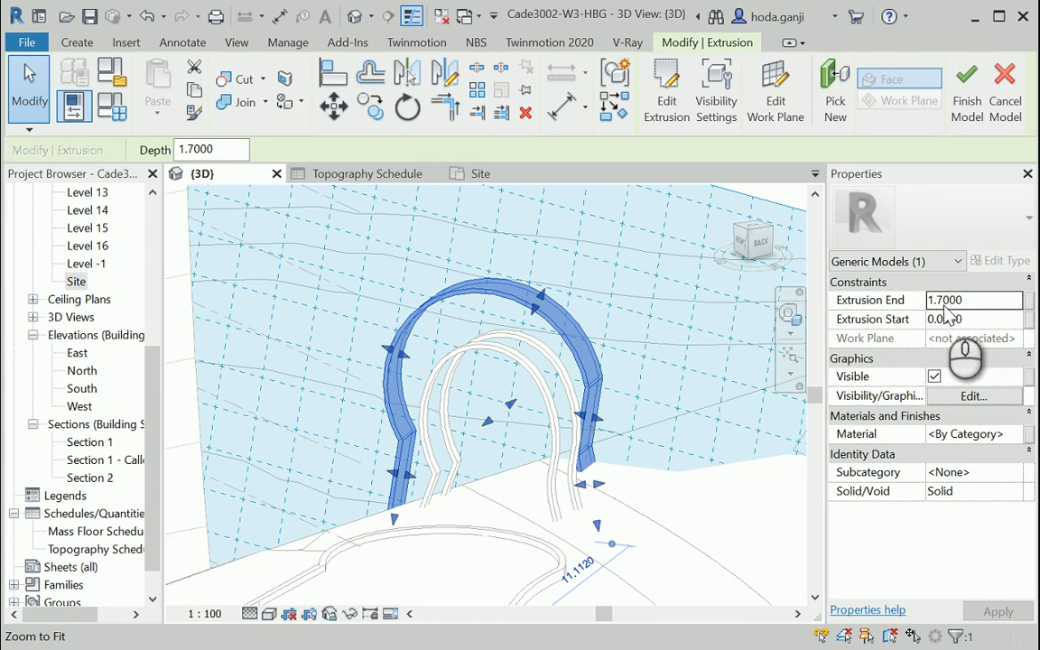
{"action": "left_click", "coordinate": [982, 301]}
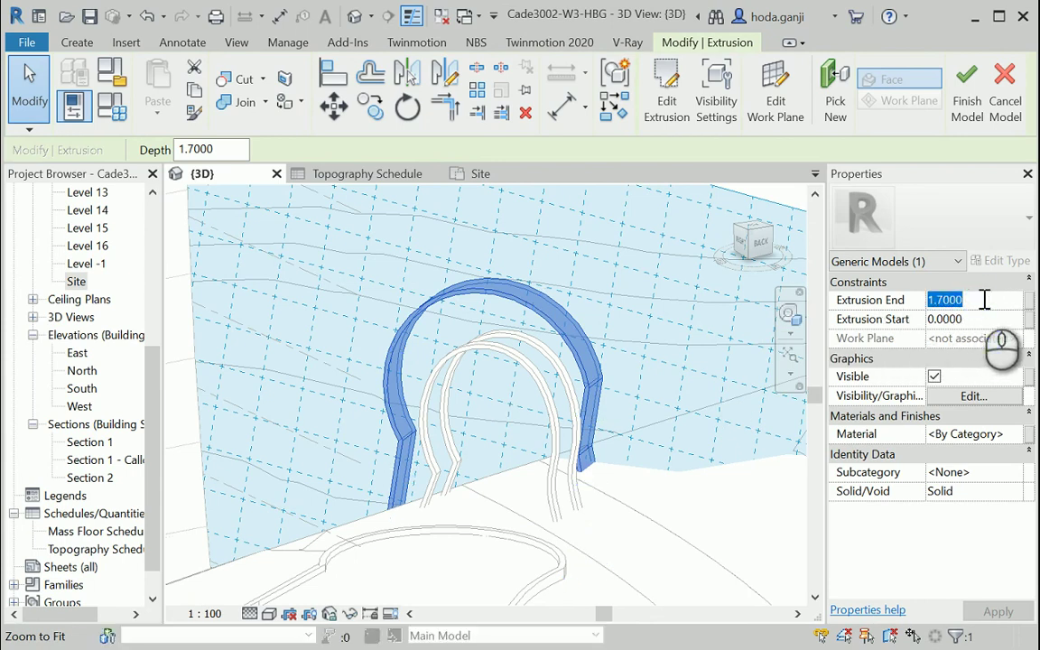
{"action": "left_click", "coordinate": [967, 94]}
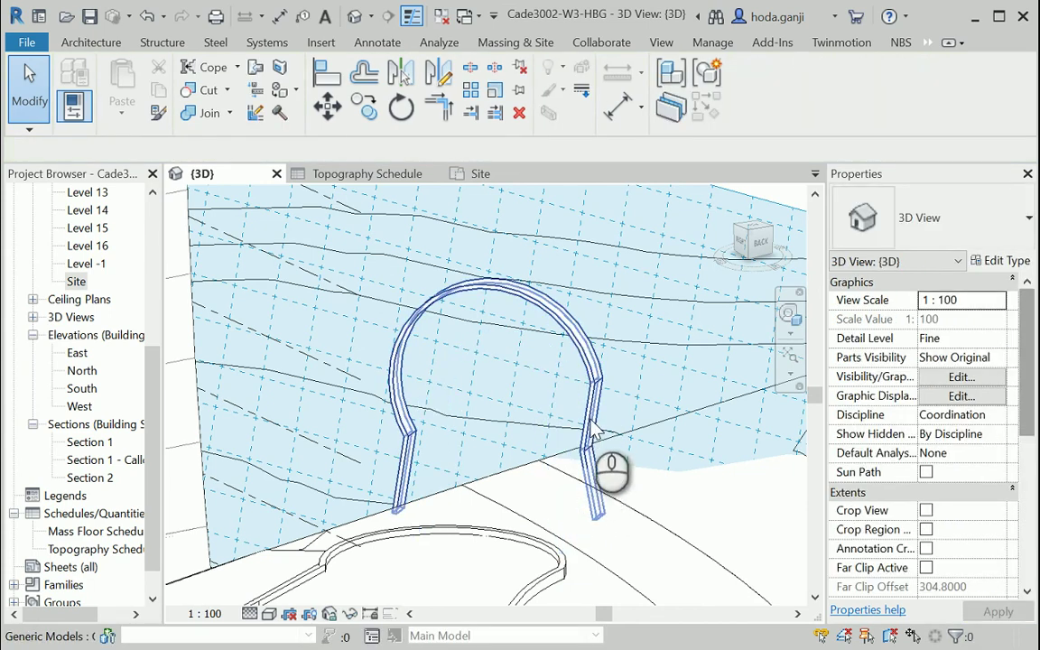
Switch the 3D view to the Shaded visual style and reopen the new arch for in-place editing.
{"action": "left_click", "coordinate": [269, 614]}
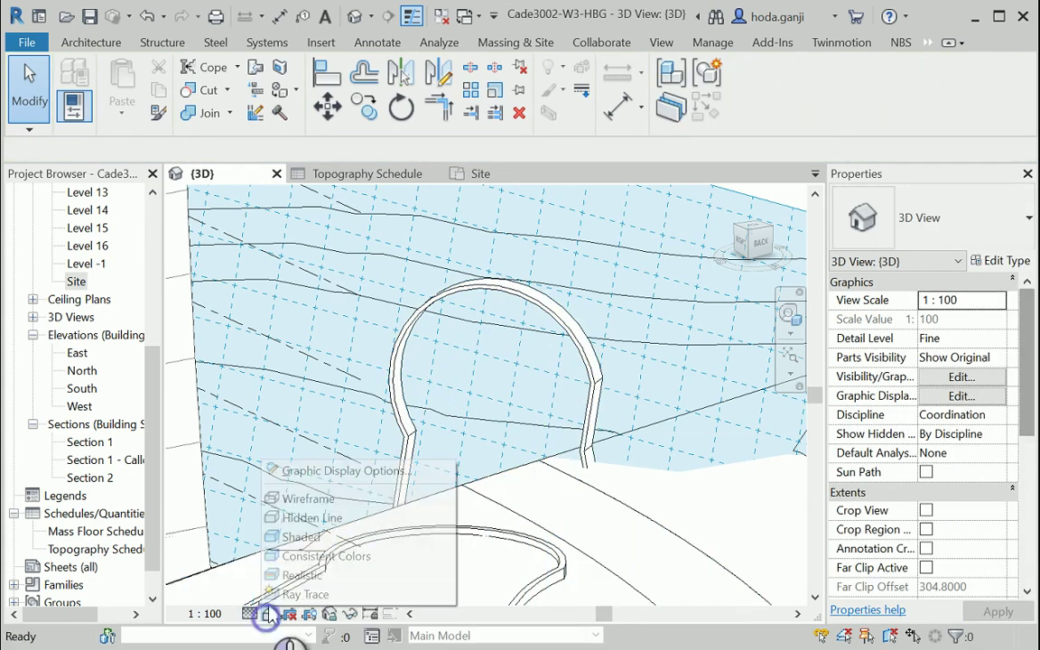
{"action": "left_click", "coordinate": [301, 536]}
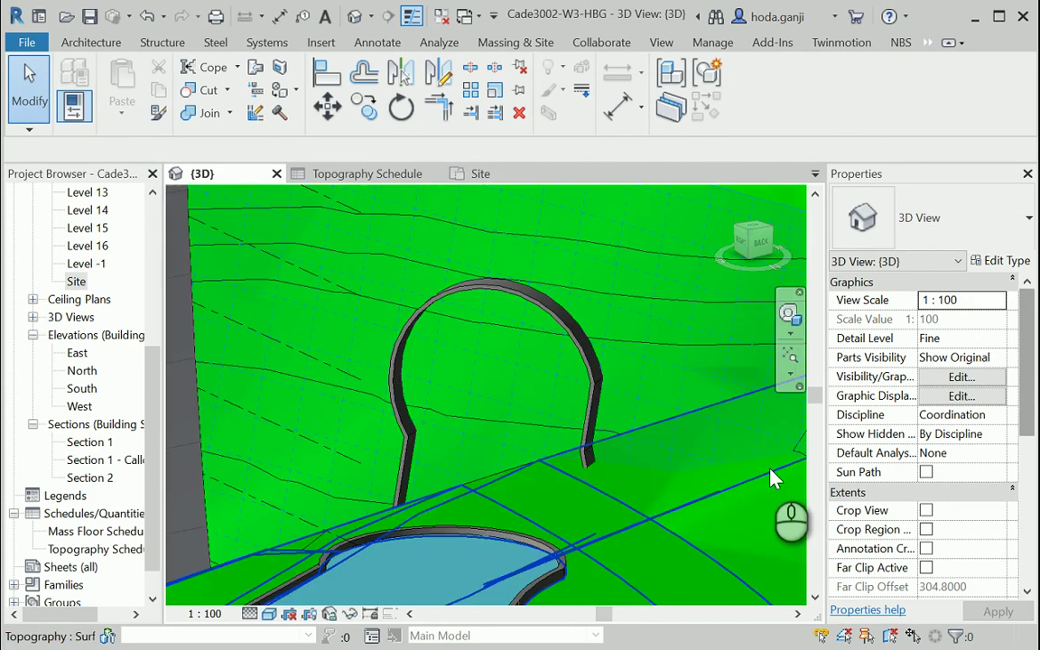
{"action": "left_click", "coordinate": [592, 374]}
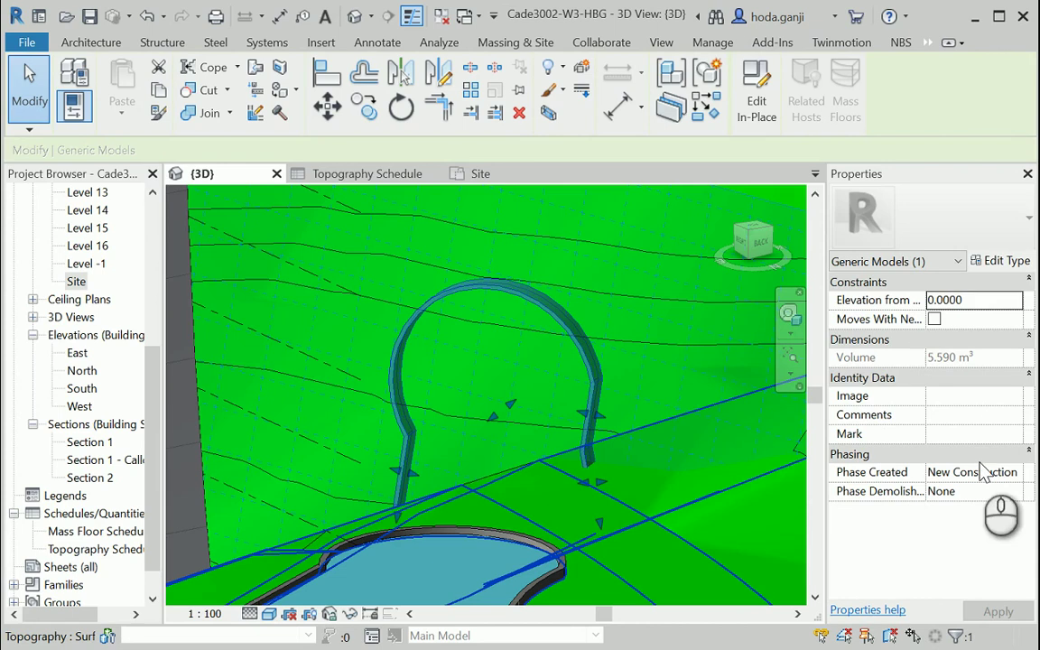
{"action": "left_click", "coordinate": [758, 106]}
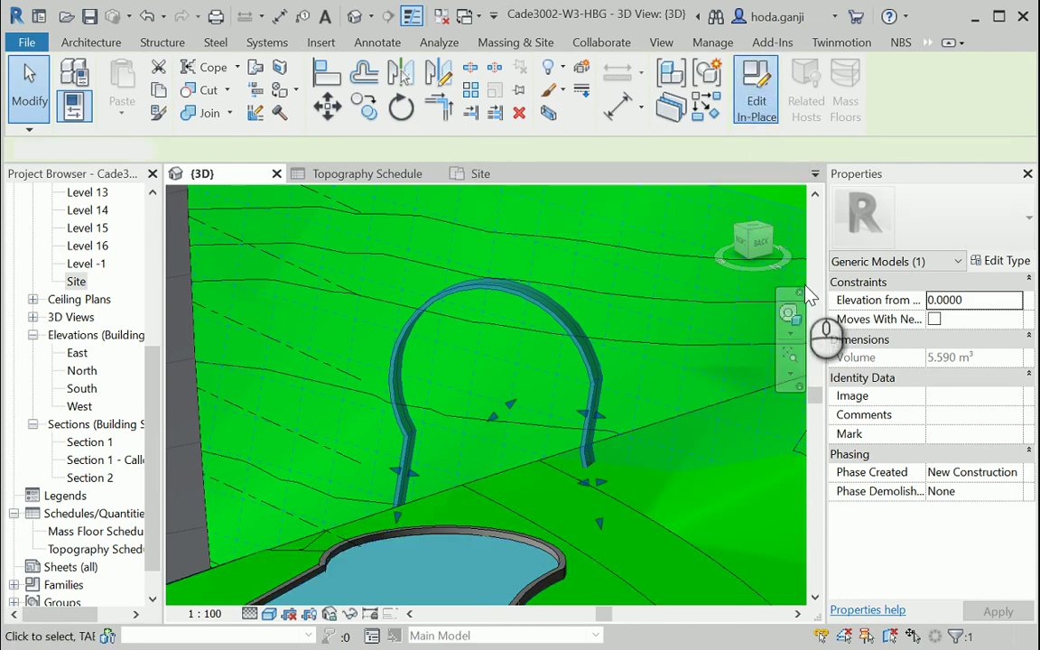
Create a new material from the arch extrusion's Material property and rename it Yellow.
{"action": "left_click", "coordinate": [587, 354]}
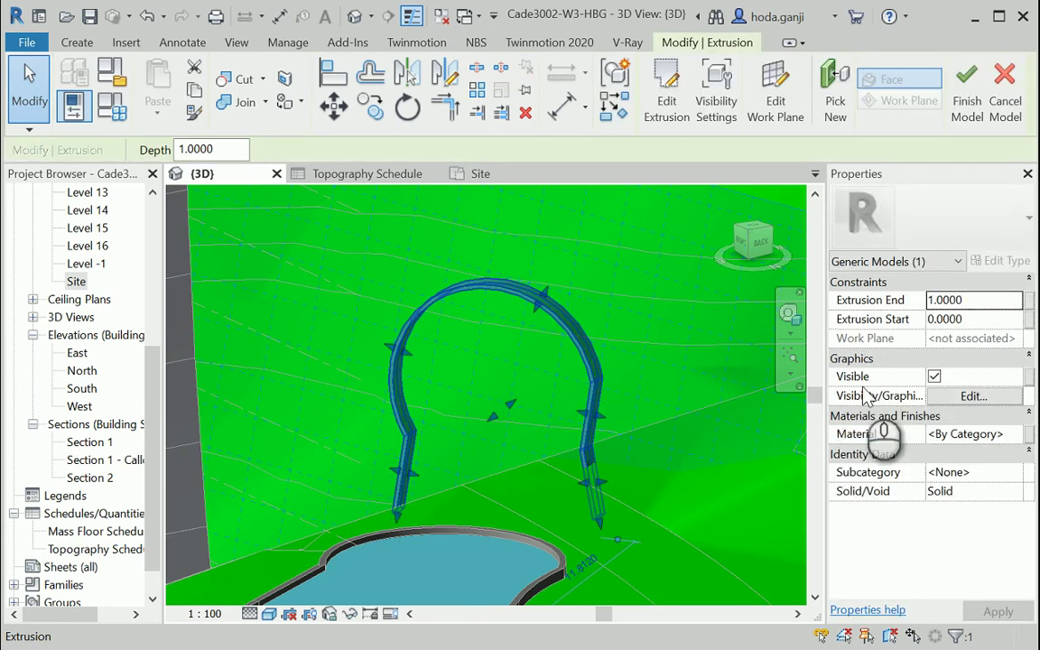
{"action": "left_click", "coordinate": [1019, 435]}
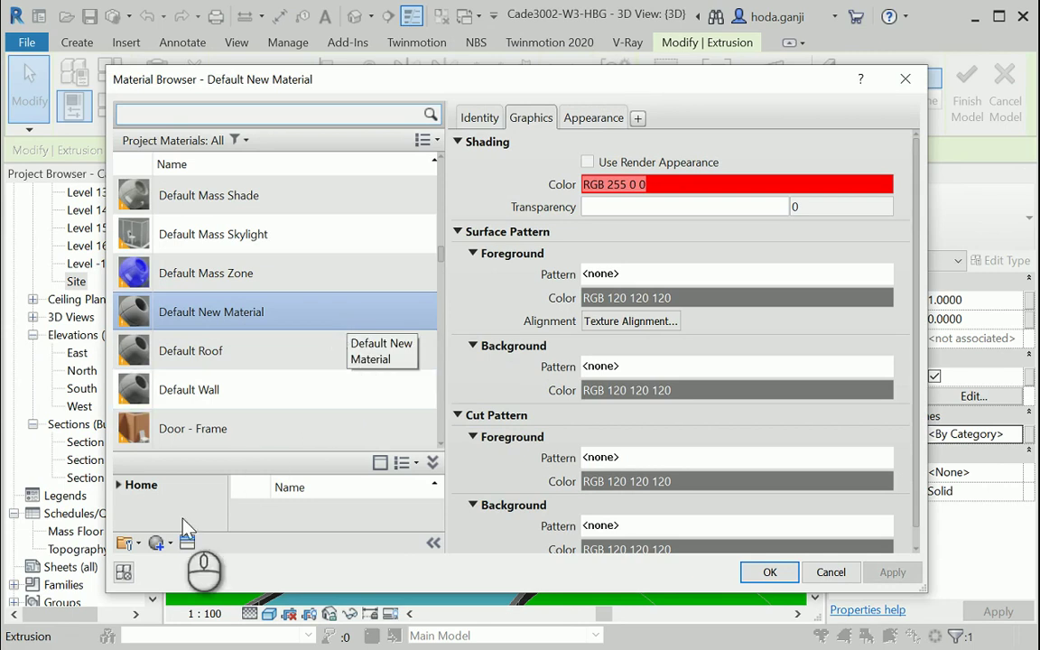
{"action": "left_click", "coordinate": [158, 543]}
{"action": "left_click", "coordinate": [170, 559]}
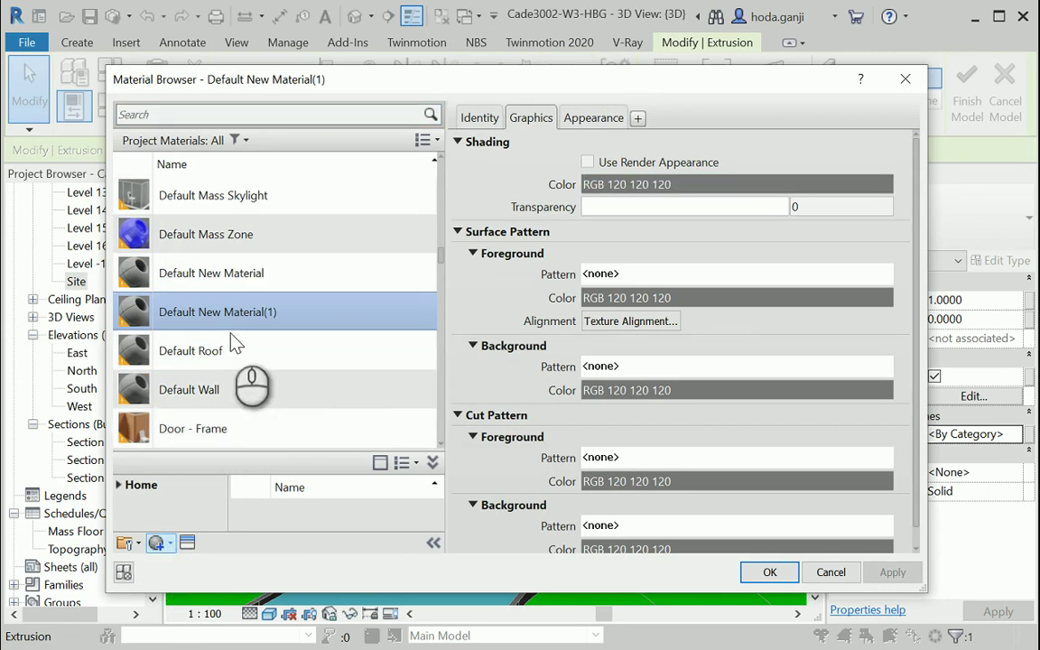
{"action": "right_click", "coordinate": [221, 320]}
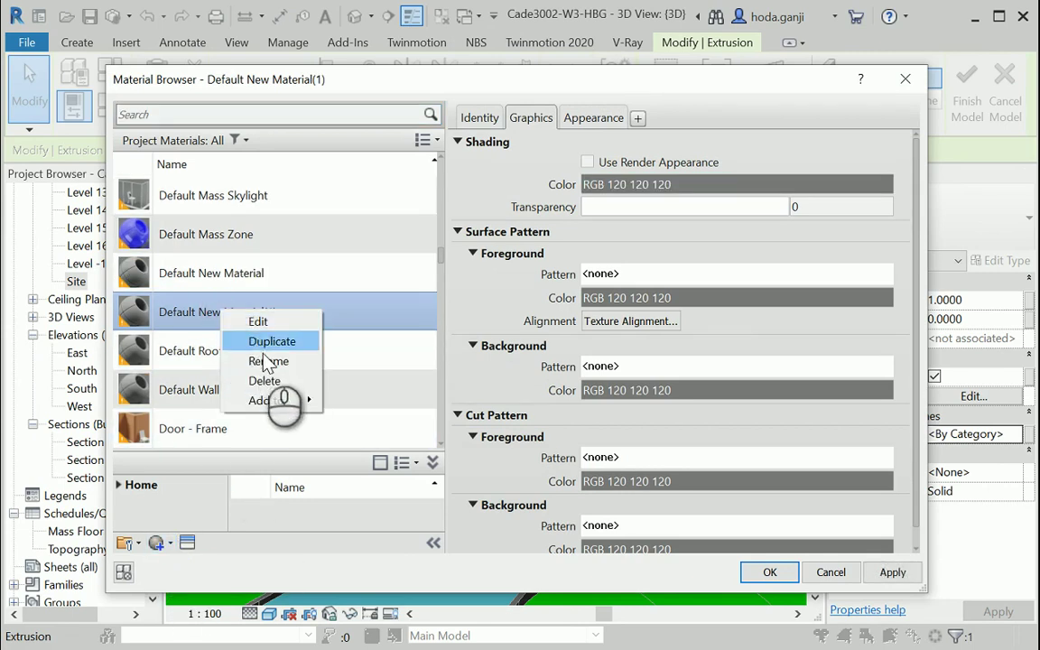
{"action": "left_click", "coordinate": [269, 360]}
{"action": "type", "text": "Yellow"}
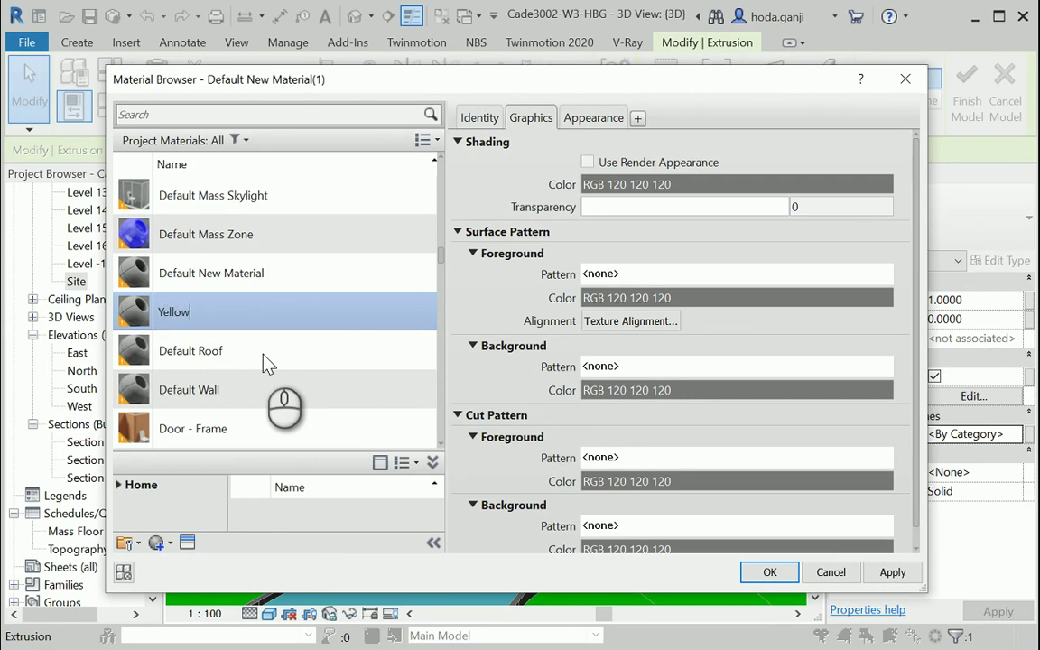
{"action": "key", "text": "Return"}
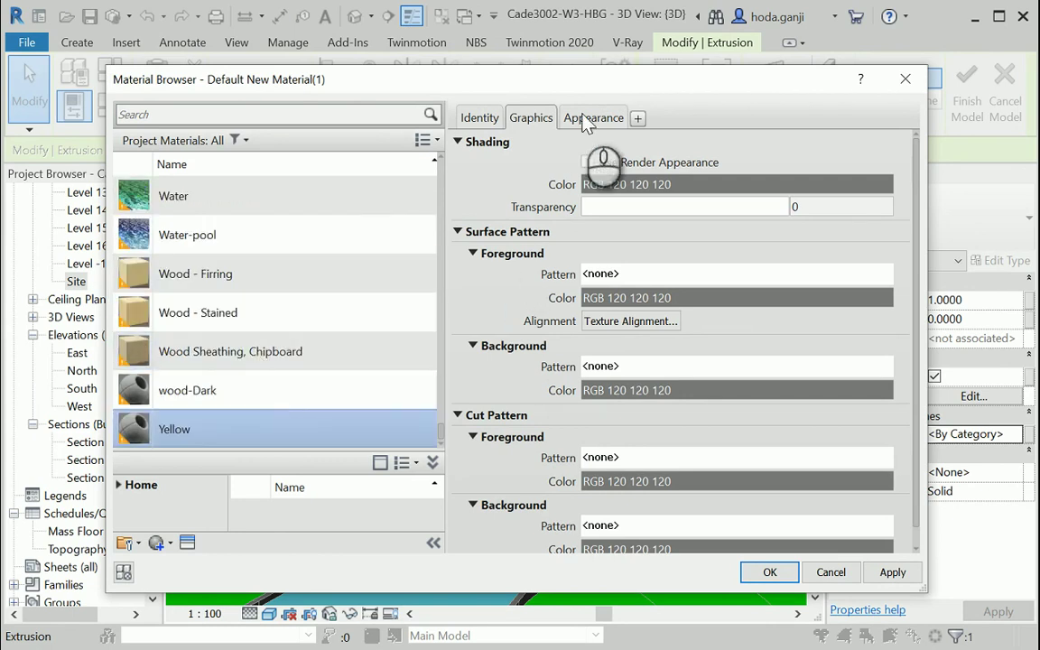
Set the Yellow material's shading color to RGB 242 242 13.
{"action": "left_click", "coordinate": [629, 185]}
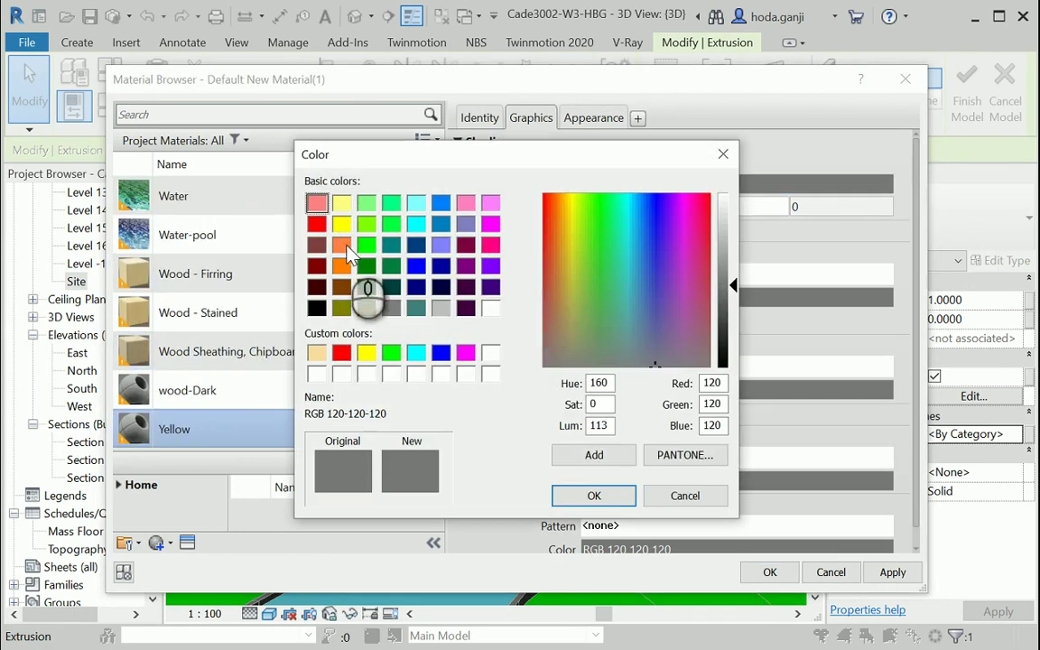
{"action": "left_click", "coordinate": [342, 223]}
{"action": "left_click", "coordinate": [566, 218]}
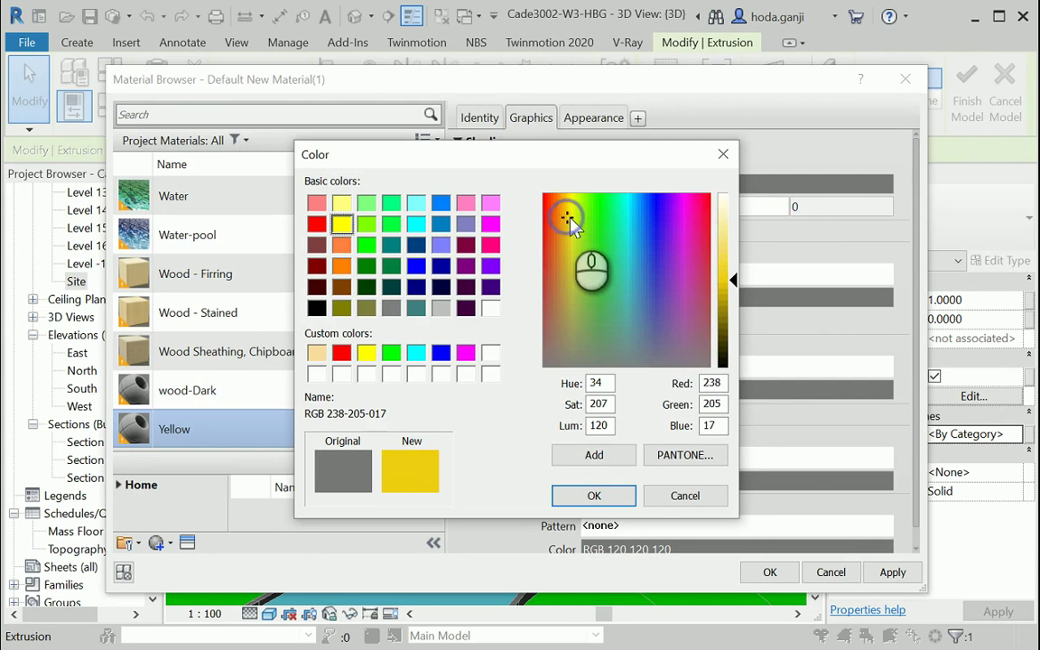
{"action": "left_click", "coordinate": [575, 202]}
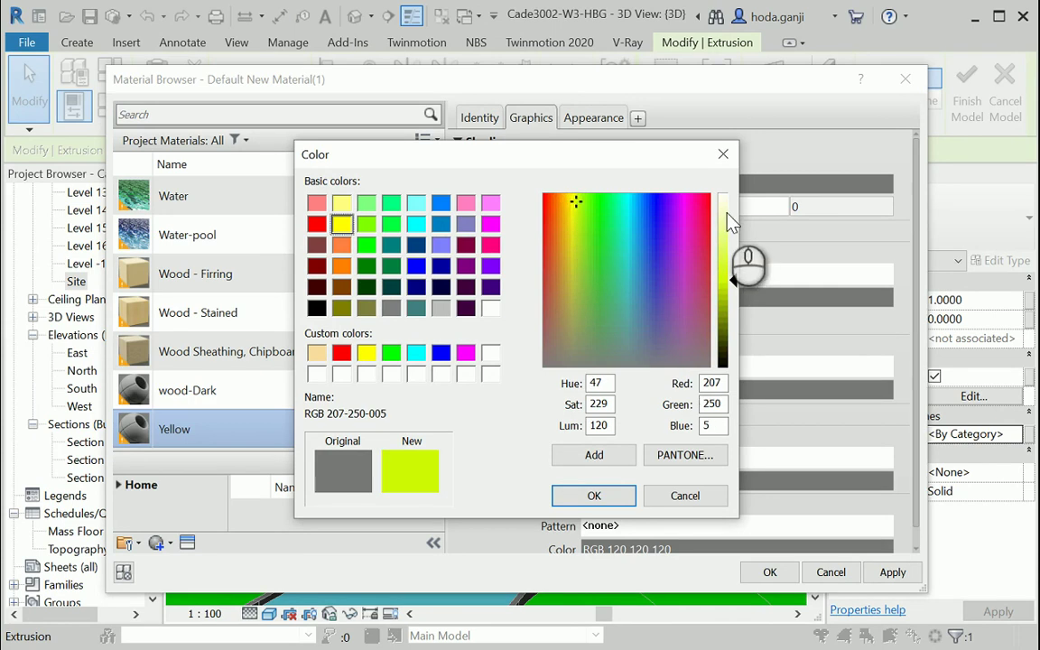
{"action": "left_click", "coordinate": [570, 211]}
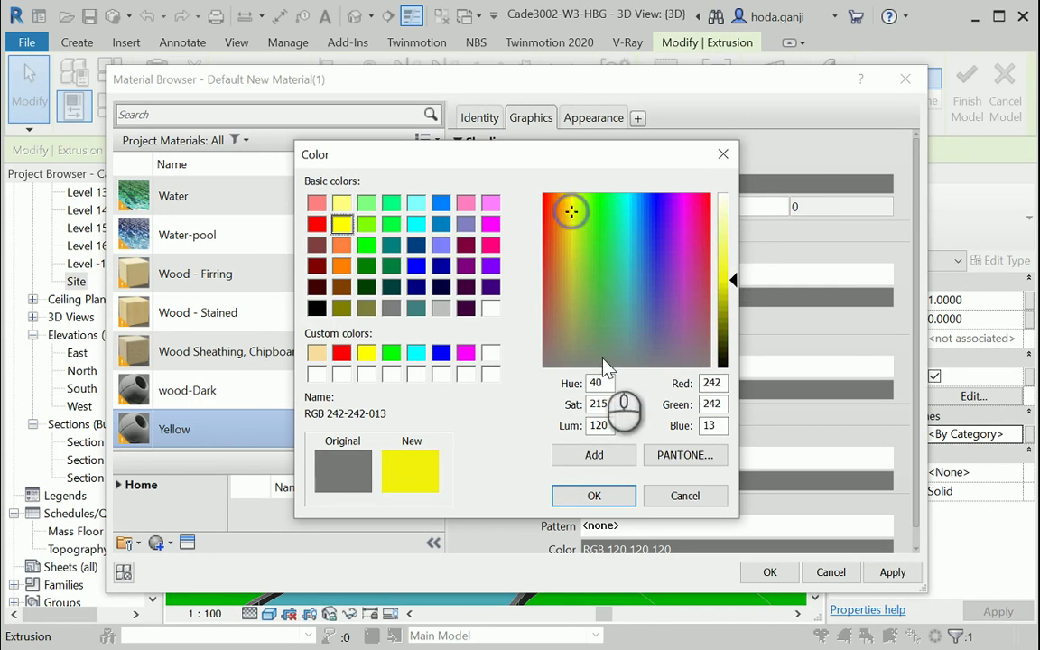
{"action": "left_click", "coordinate": [594, 497]}
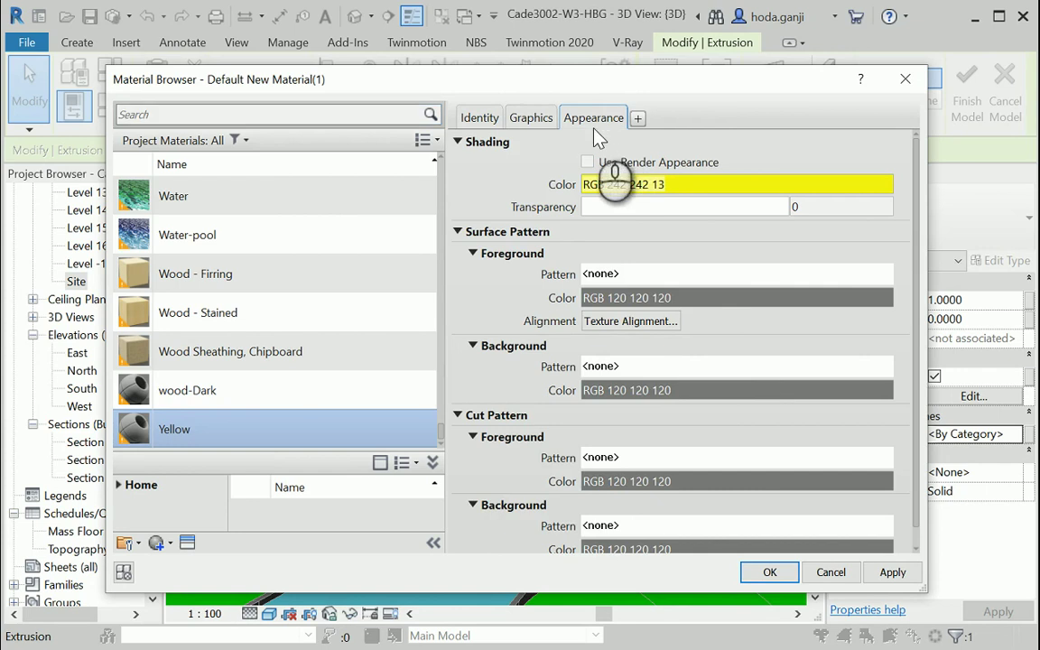
Set the Yellow material's generic appearance color to RGB 249 244 62.
{"action": "left_click", "coordinate": [671, 282]}
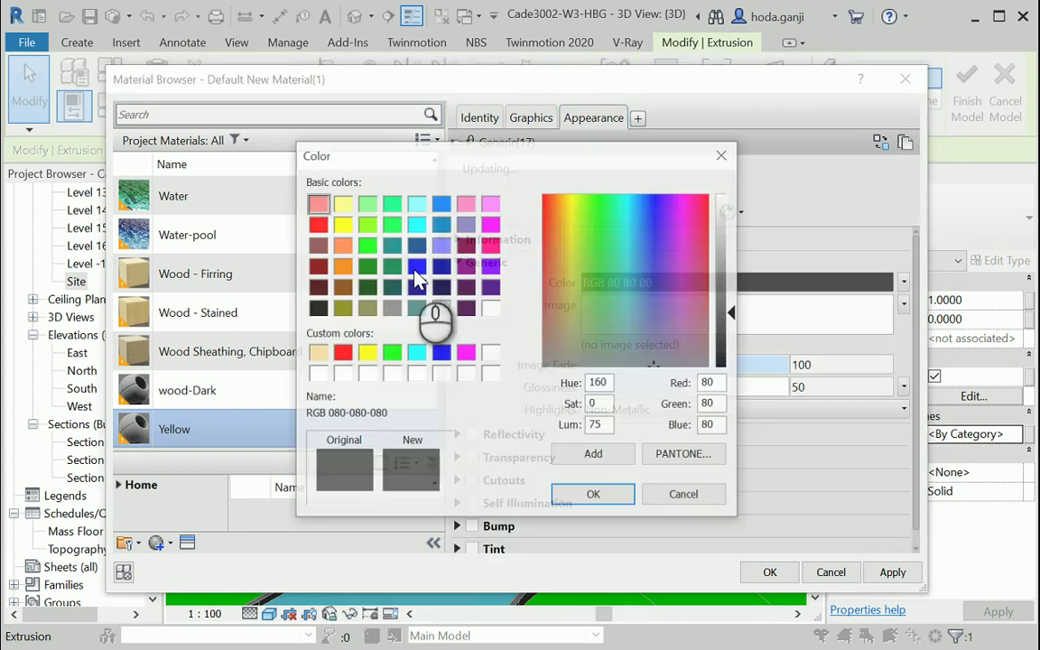
{"action": "left_click", "coordinate": [571, 207]}
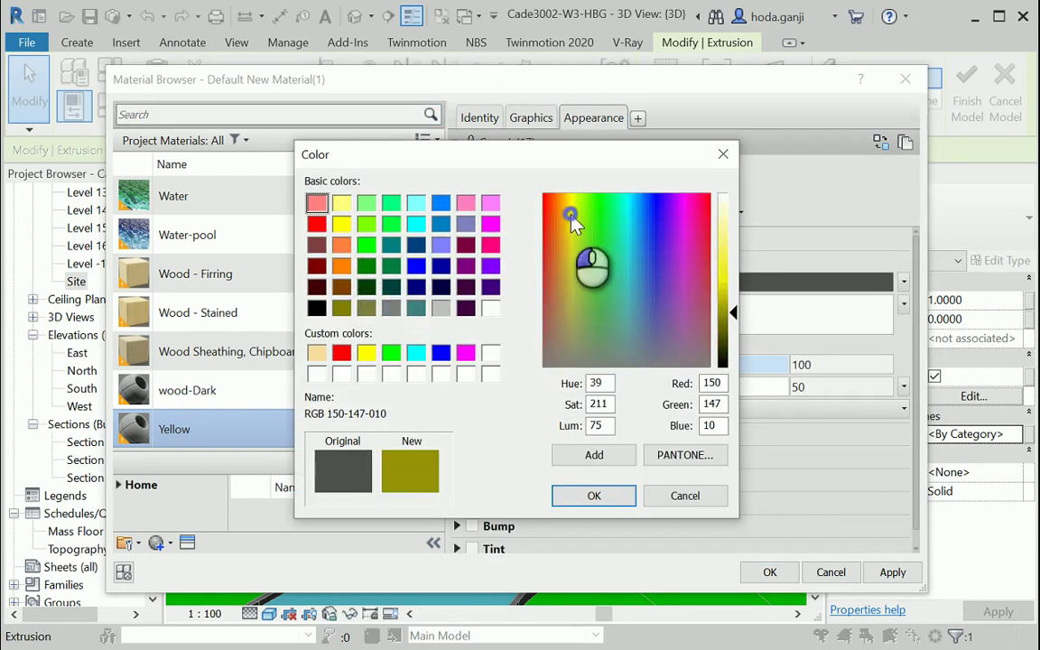
{"action": "left_click", "coordinate": [735, 237]}
{"action": "left_click", "coordinate": [729, 259]}
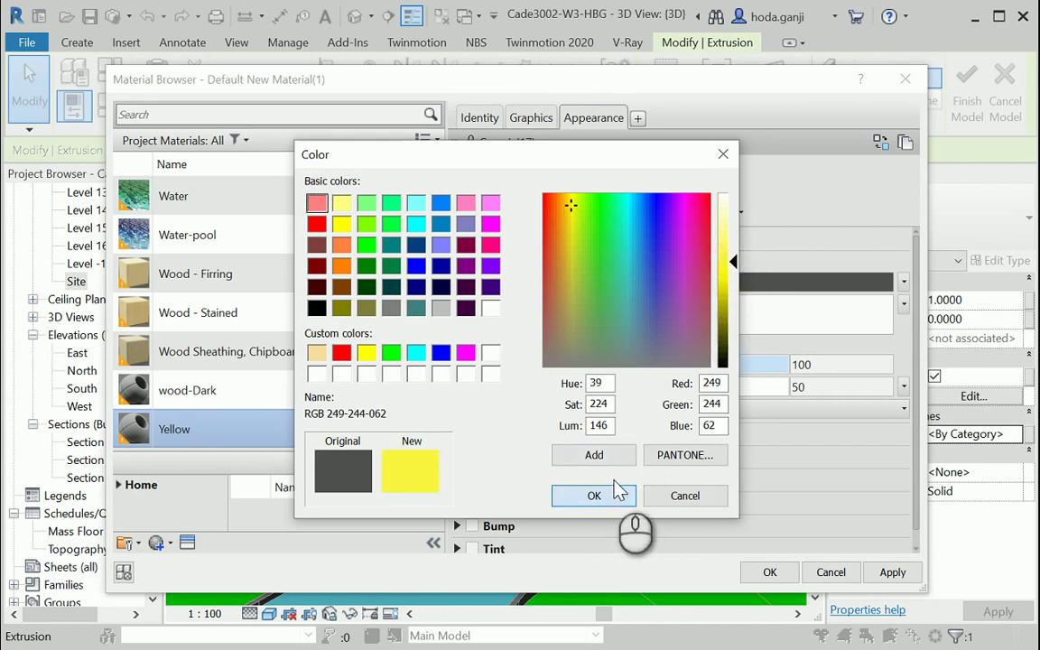
{"action": "left_click", "coordinate": [619, 488]}
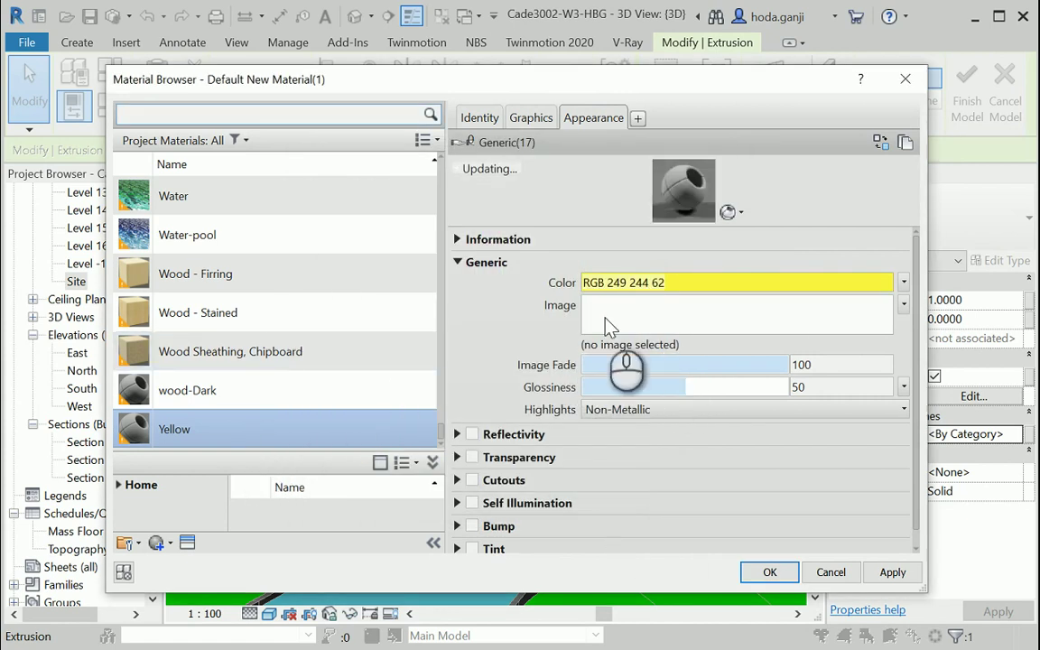
Apply the Yellow material to the arch extrusion and finish the in-place model.
{"action": "left_click", "coordinate": [529, 121]}
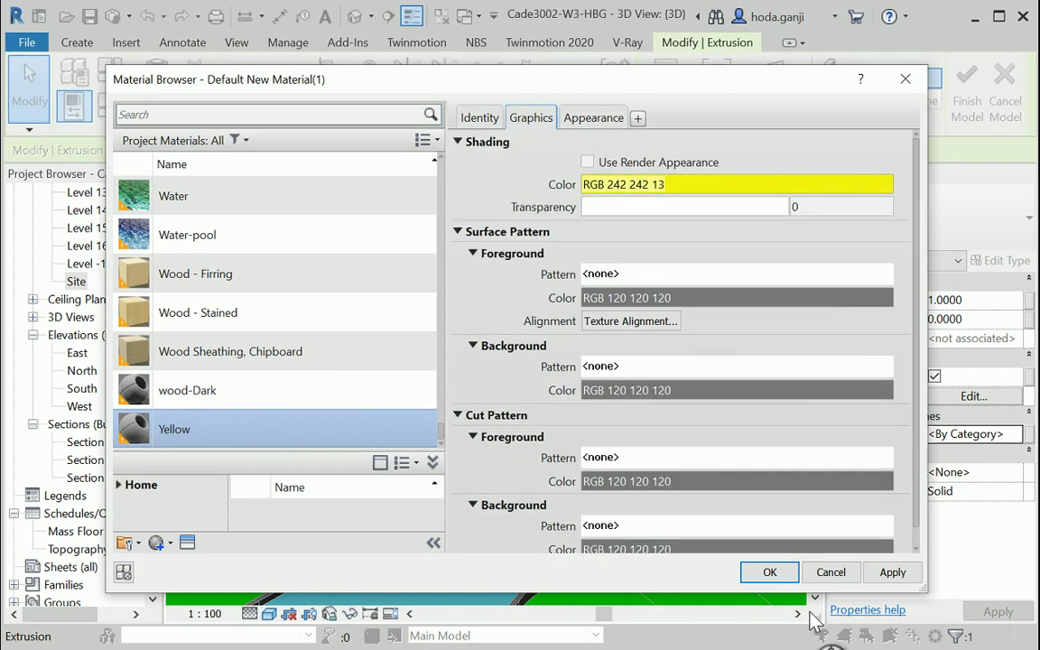
{"action": "left_click", "coordinate": [769, 573]}
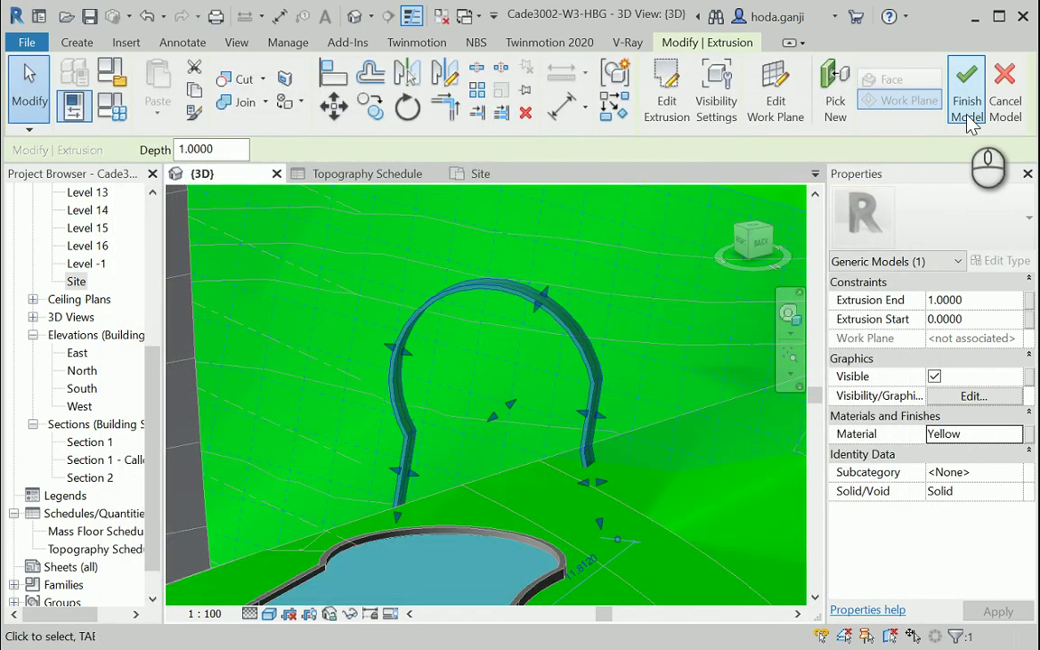
{"action": "left_click", "coordinate": [967, 116]}
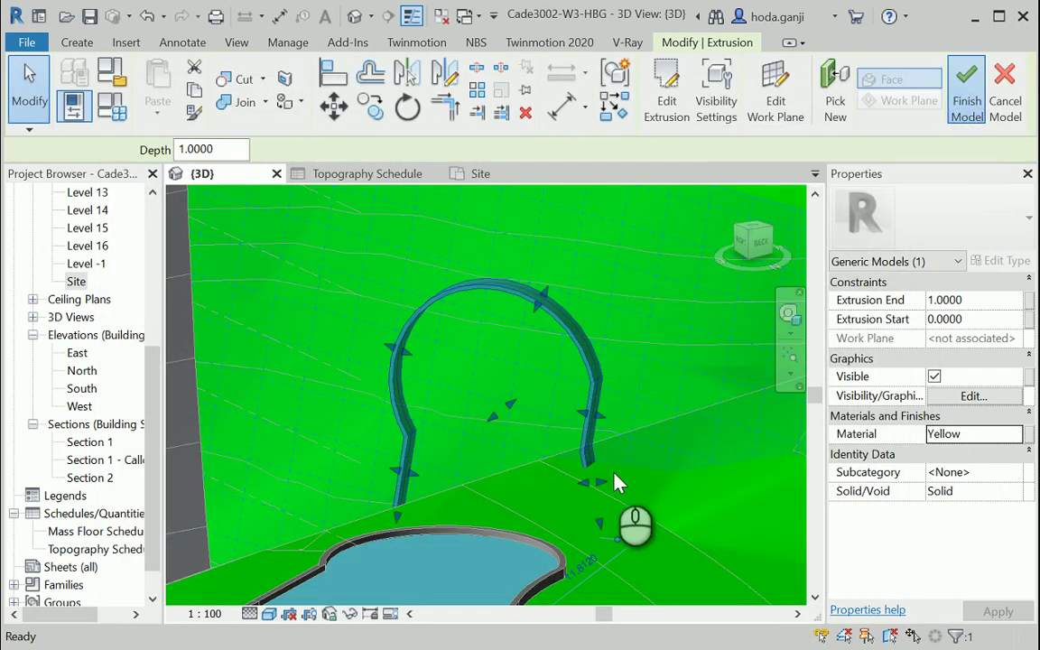
{"action": "left_click", "coordinate": [657, 513]}
{"action": "scroll", "coordinate": [522, 406], "scroll_direction": "down", "scroll_amount": 1}
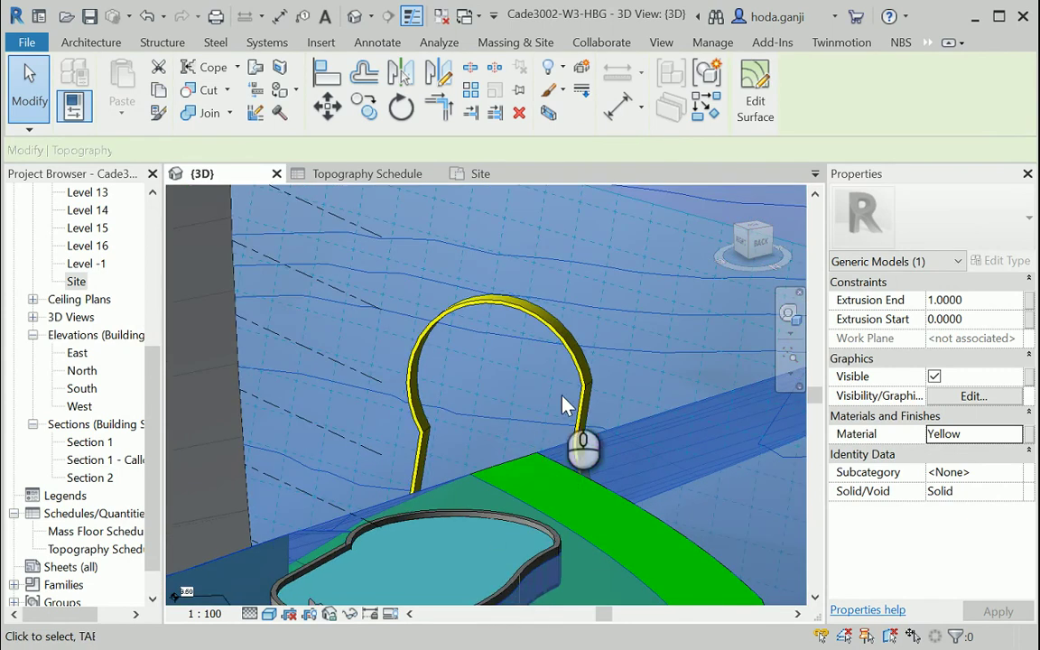
In the Site plan, copy the arch twice with Multiple enabled, about 6 m toward the pool, then about 5 m further at 55°.
{"action": "left_click", "coordinate": [451, 307]}
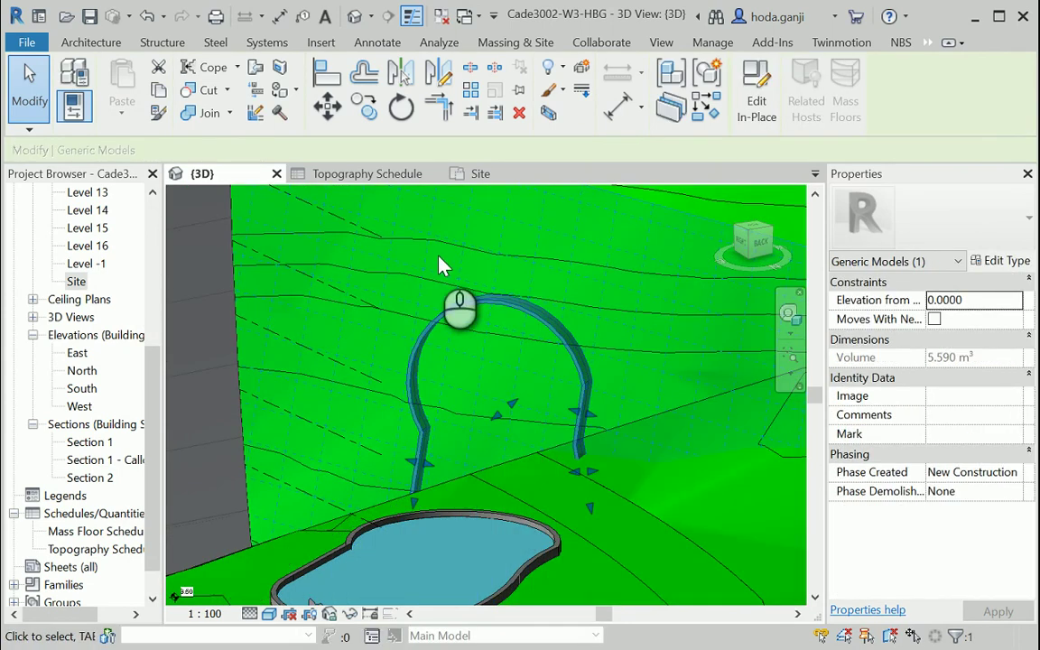
{"action": "left_click", "coordinate": [483, 173]}
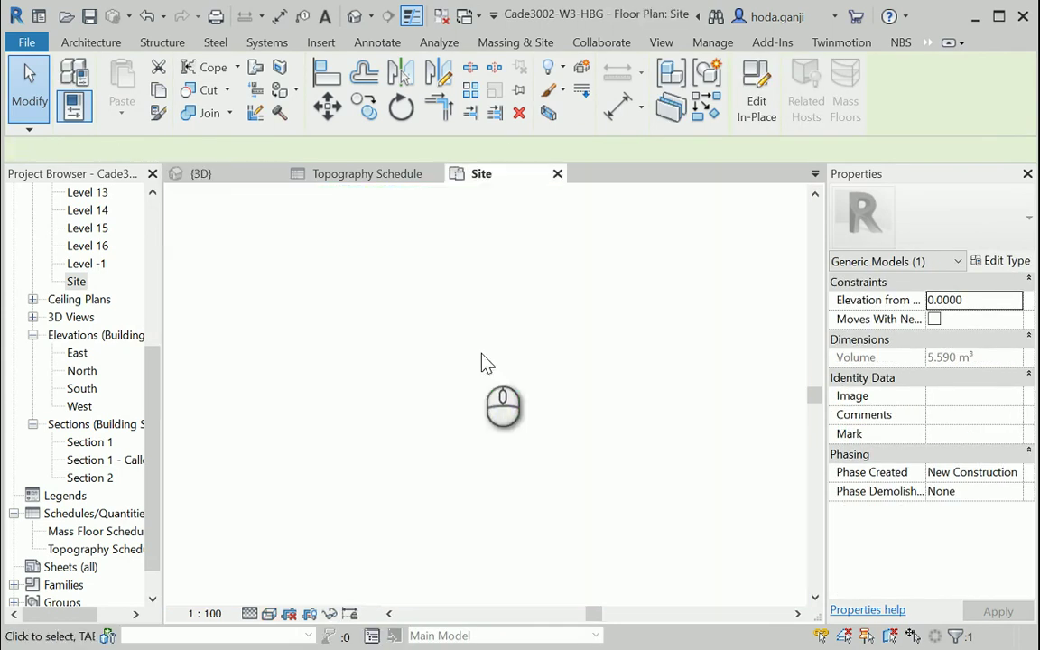
{"action": "scroll", "coordinate": [436, 398], "scroll_direction": "down", "scroll_amount": 1}
{"action": "scroll", "coordinate": [487, 549], "scroll_direction": "up", "scroll_amount": 1}
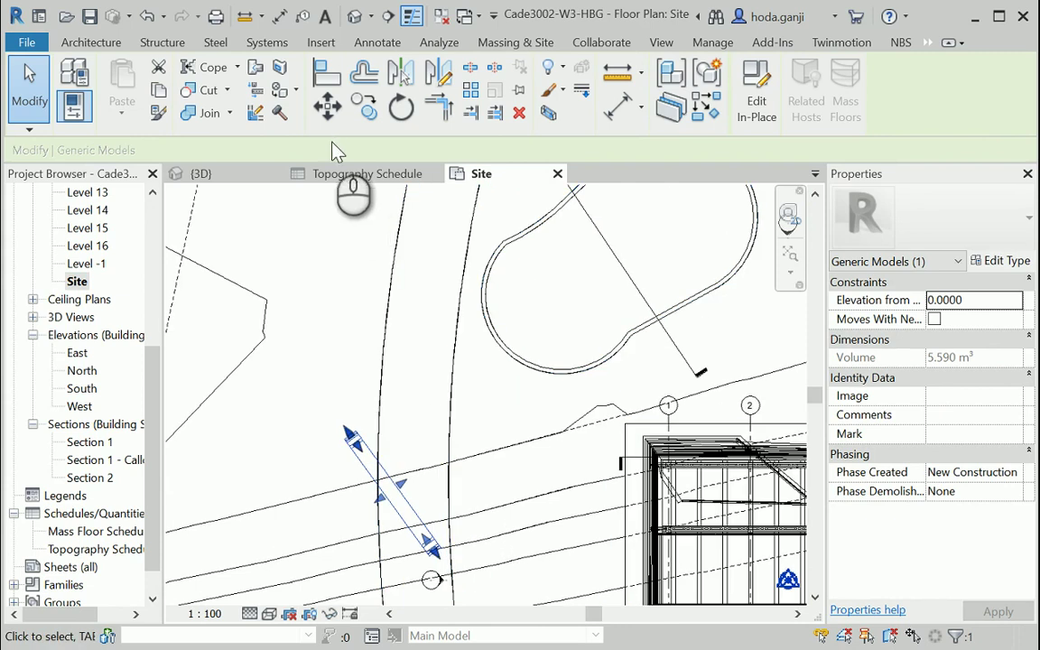
{"action": "left_click", "coordinate": [366, 108]}
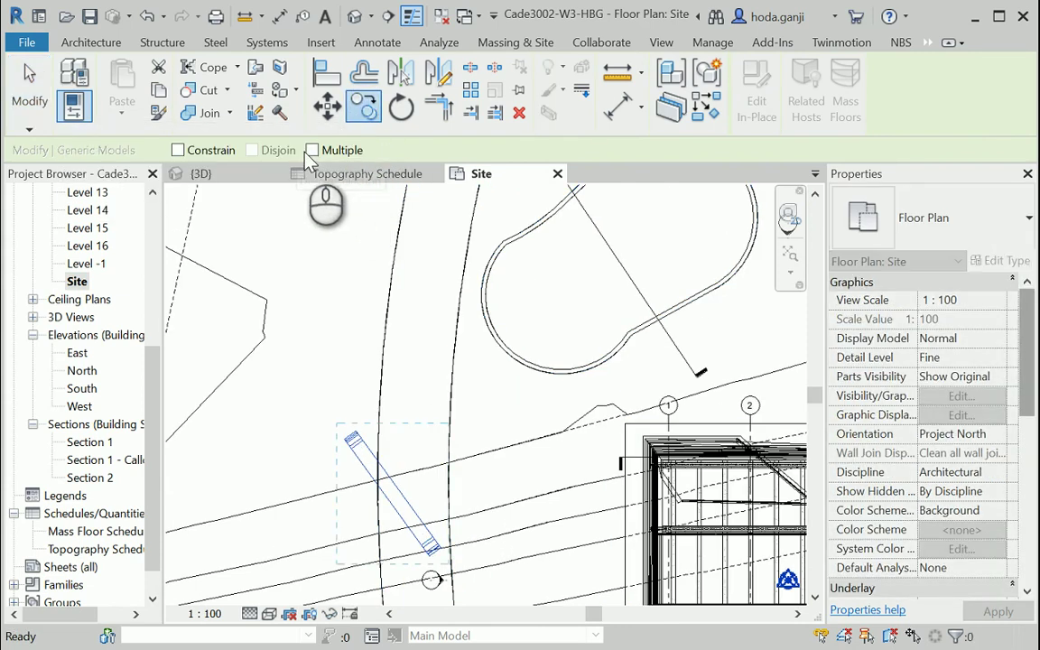
{"action": "left_click", "coordinate": [311, 150]}
{"action": "left_click", "coordinate": [343, 412]}
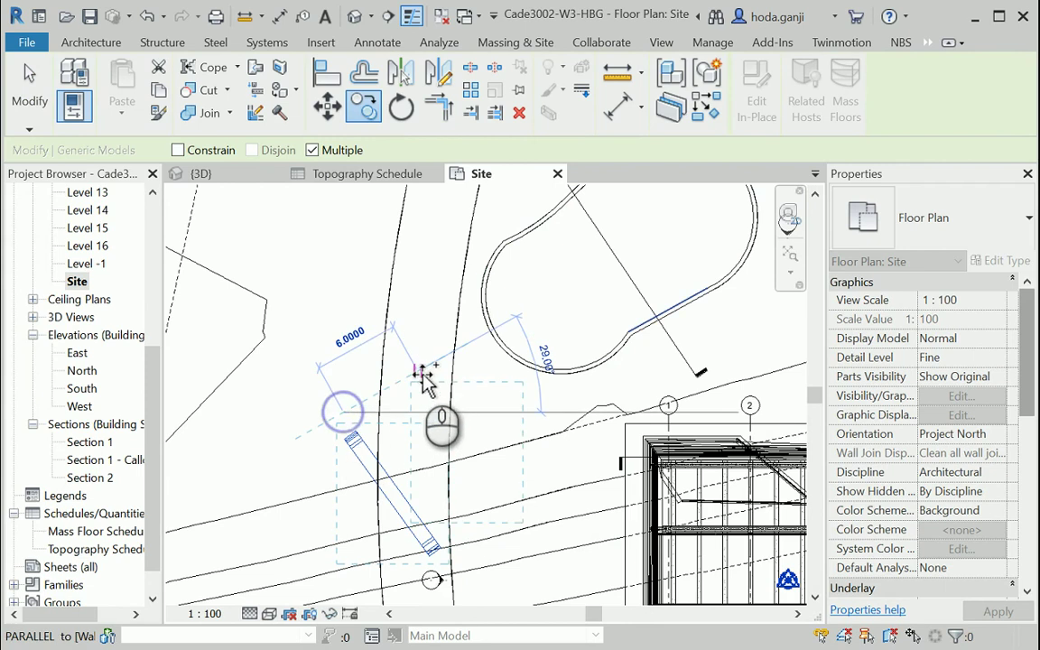
{"action": "left_click", "coordinate": [418, 371]}
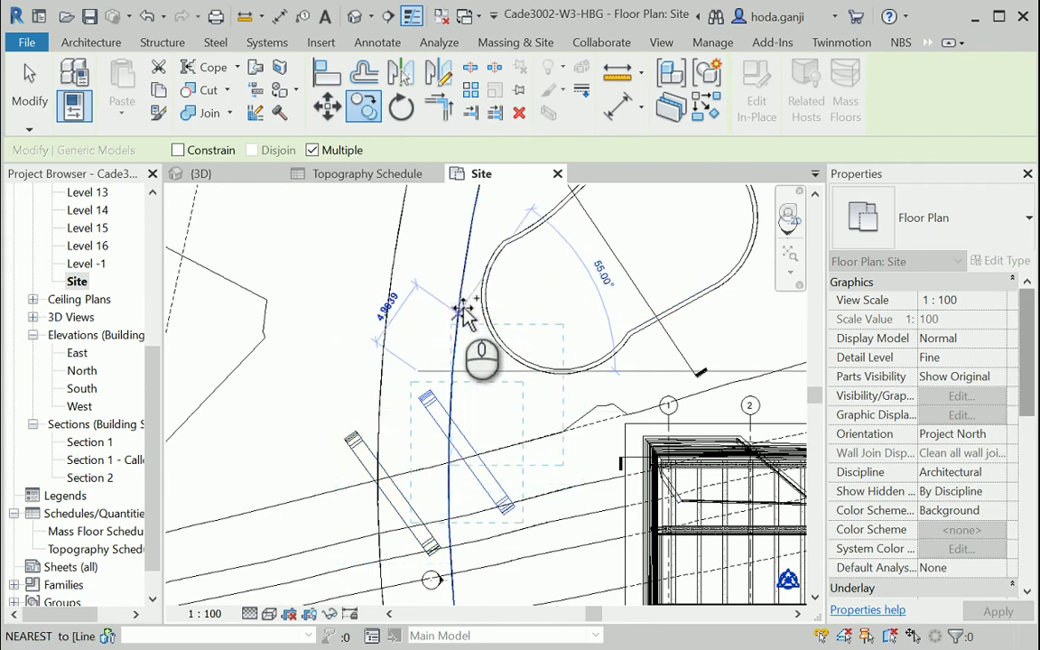
{"action": "left_click", "coordinate": [460, 310]}
Return to the 3D view of the three arches and turn off the work plane display.
{"action": "left_click", "coordinate": [354, 16]}
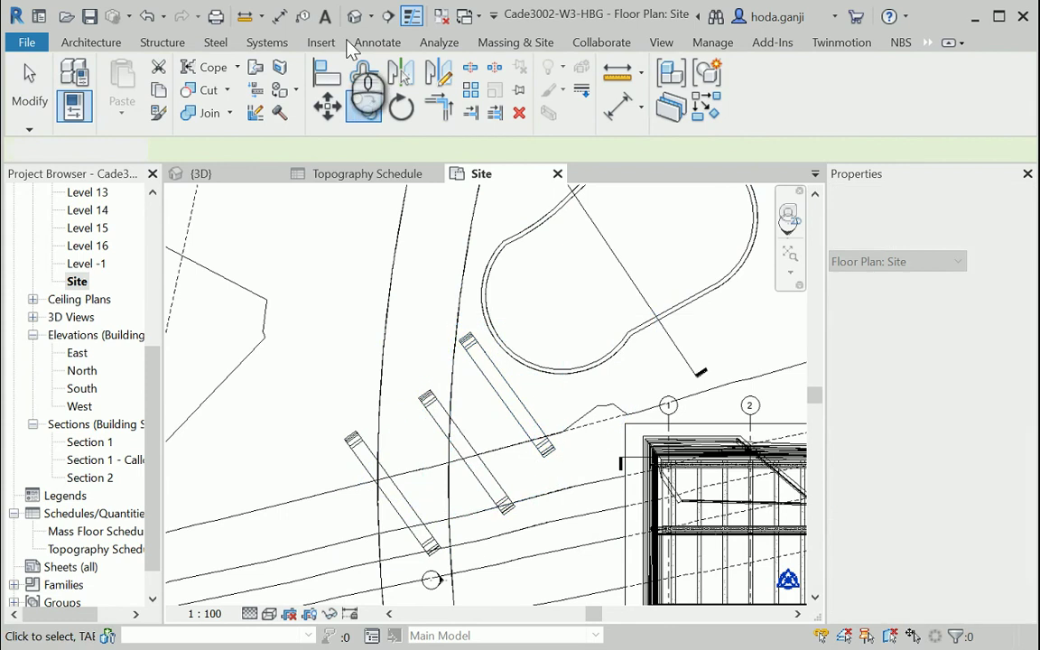
{"action": "scroll", "coordinate": [442, 359], "scroll_direction": "down", "scroll_amount": 5}
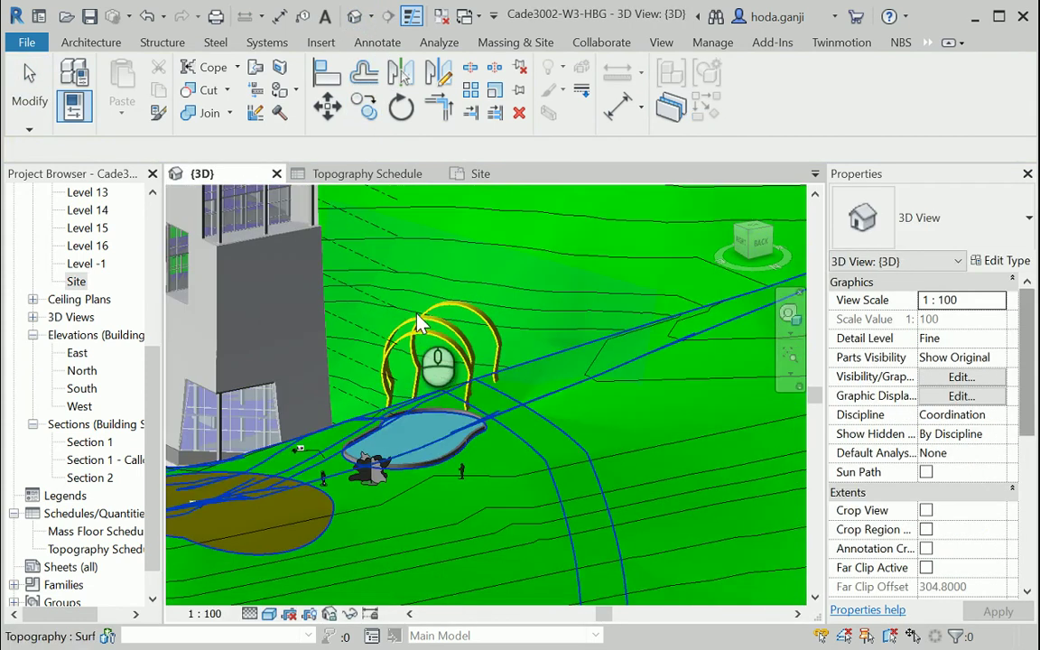
{"action": "middle_click_drag", "start_coordinate": [419, 323], "coordinate": [516, 274], "text": "shift"}
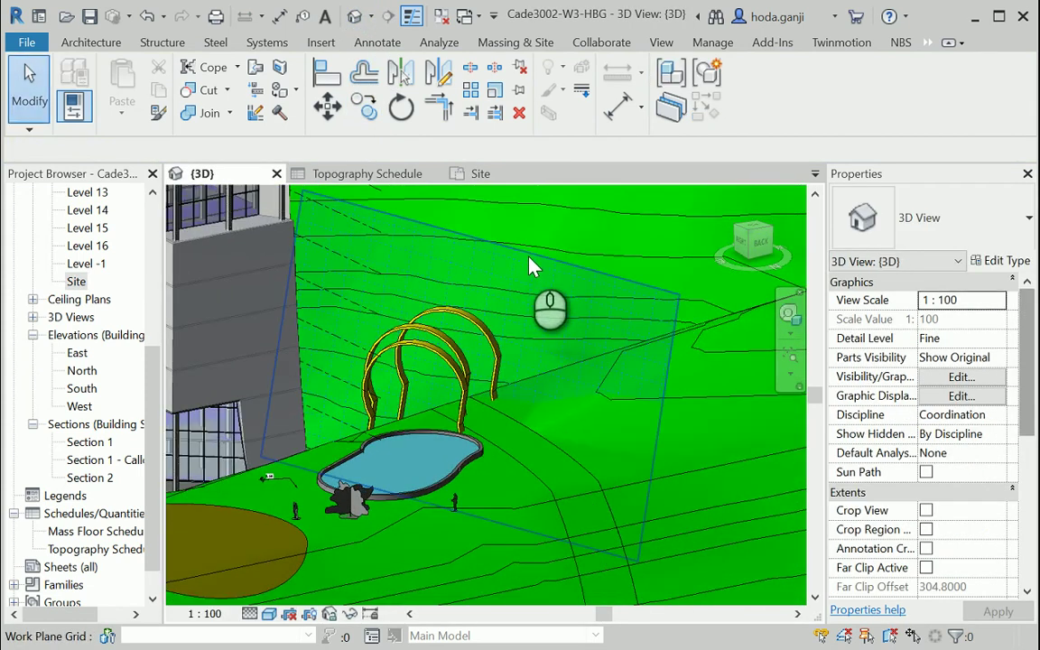
{"action": "left_click", "coordinate": [90, 43]}
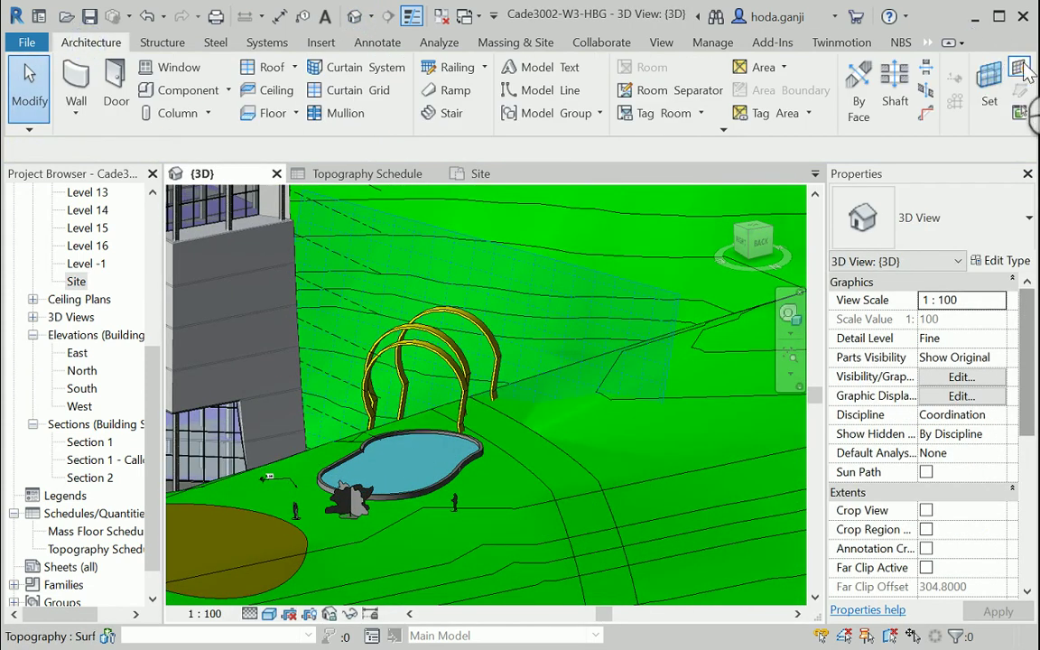